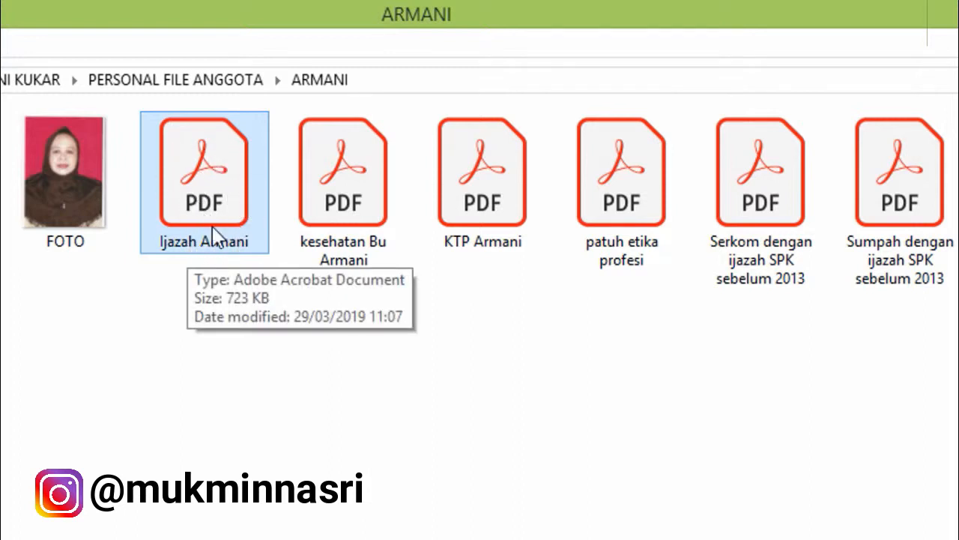
left_click(339, 239)
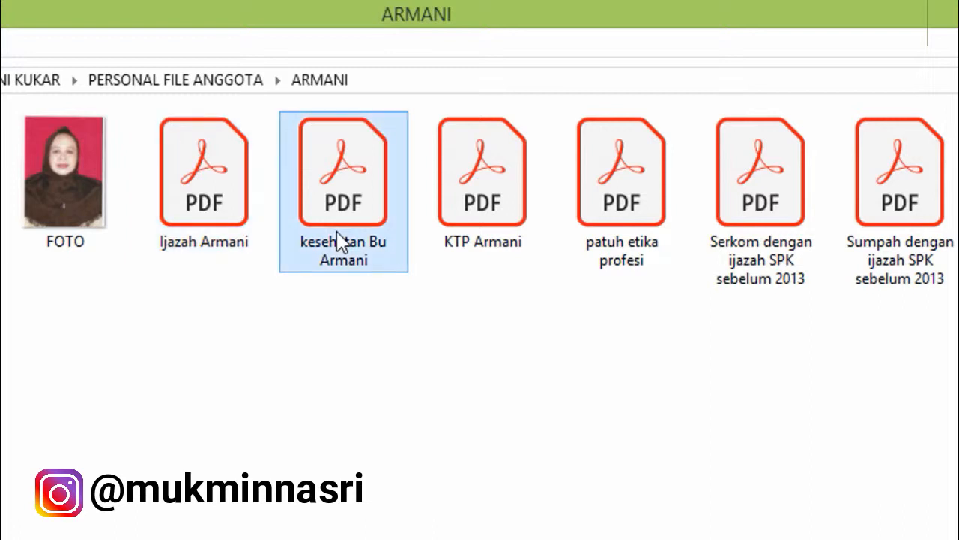
left_click(497, 246)
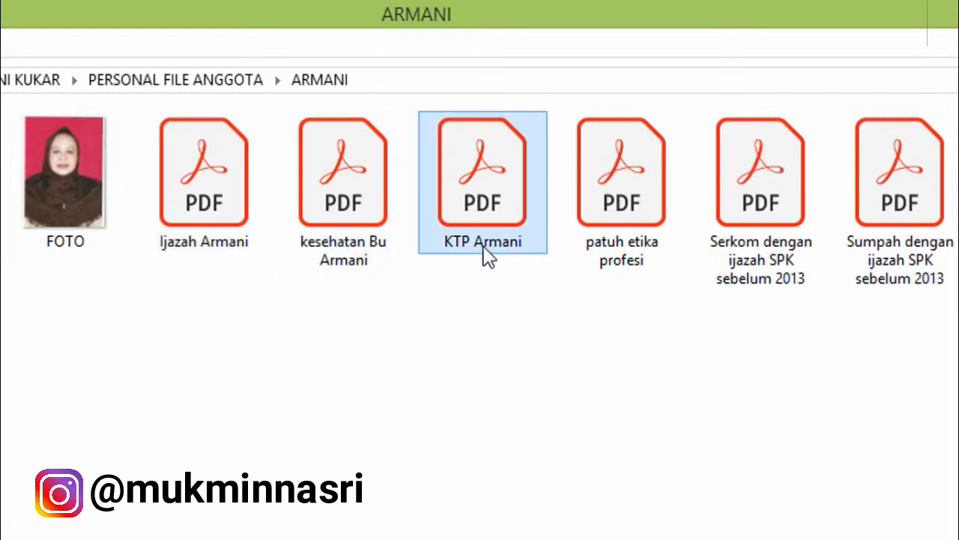
left_click(628, 252)
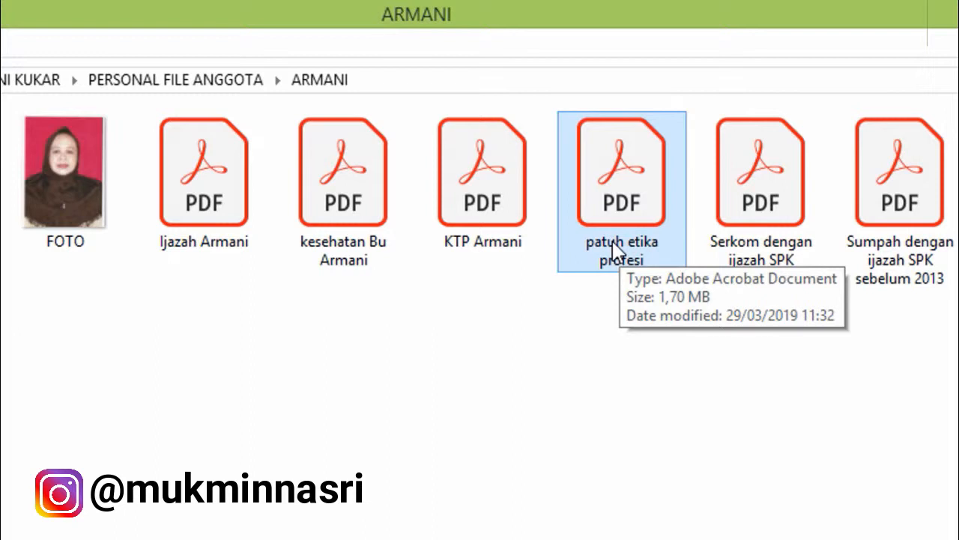
left_click(746, 246)
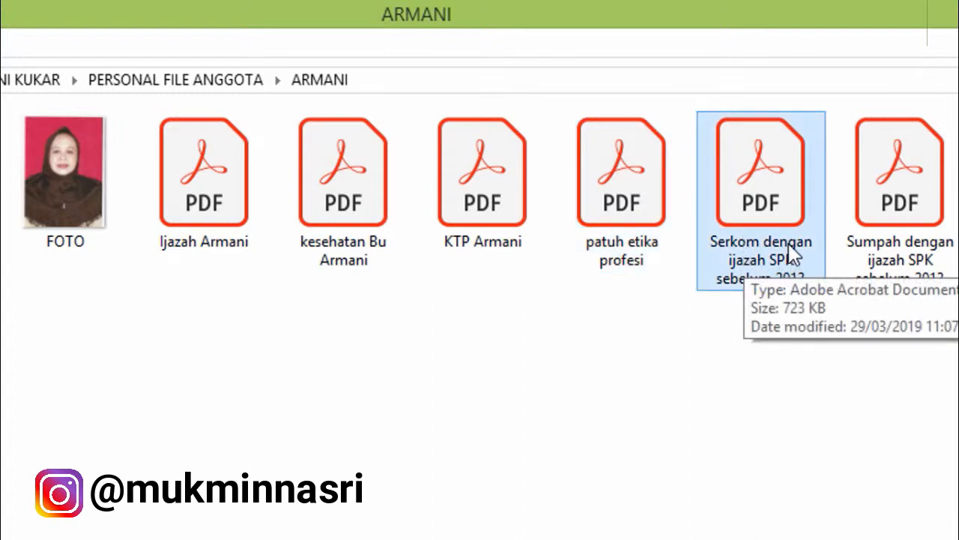
left_click(892, 254)
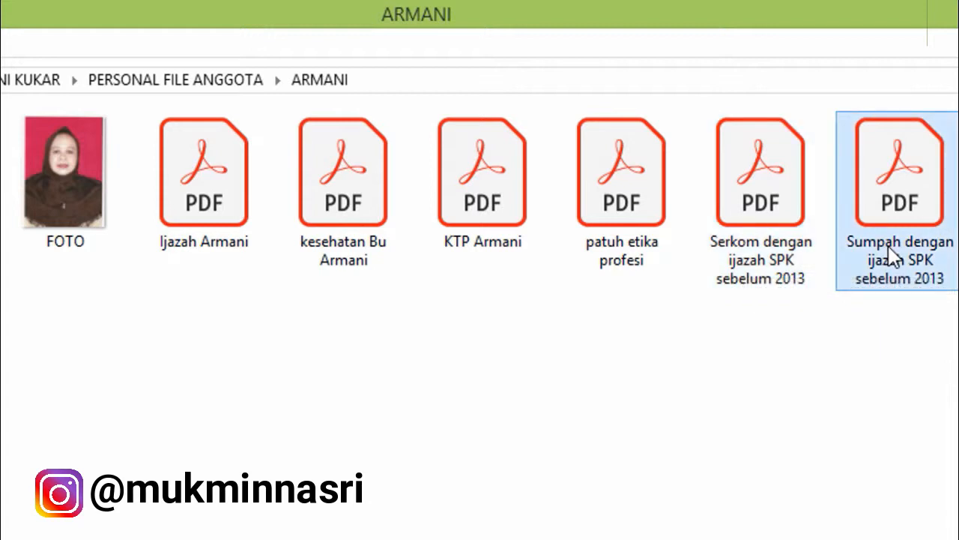
left_click(782, 269)
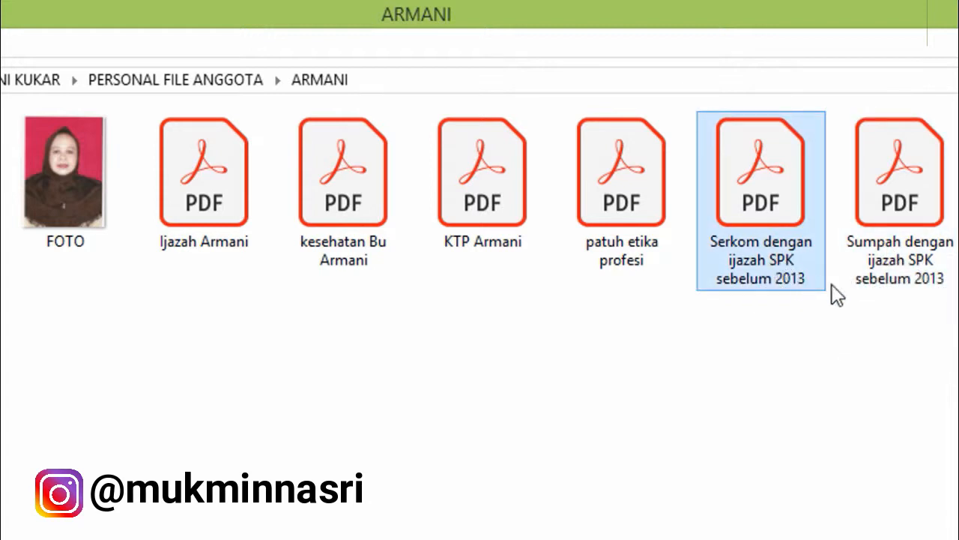
left_click(908, 279)
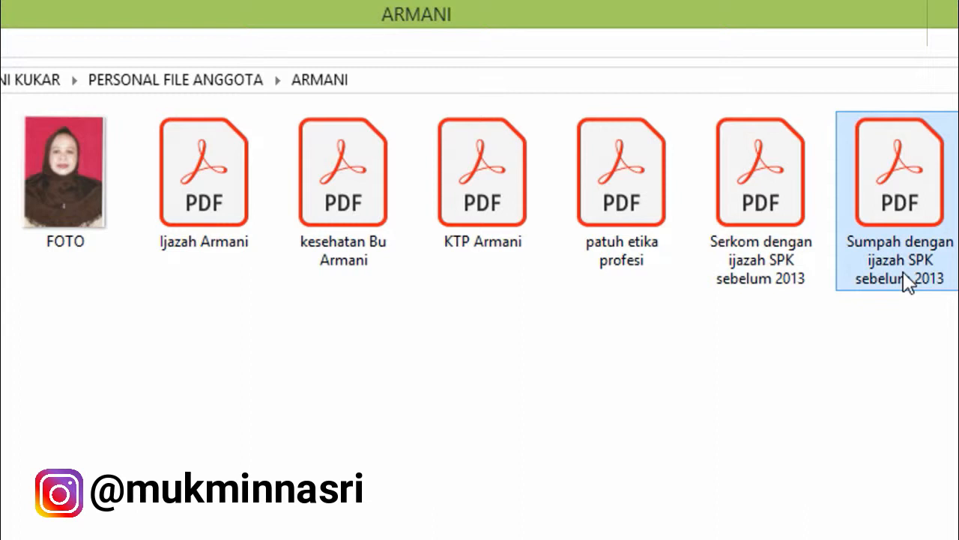
left_click(783, 269)
left_click(865, 262)
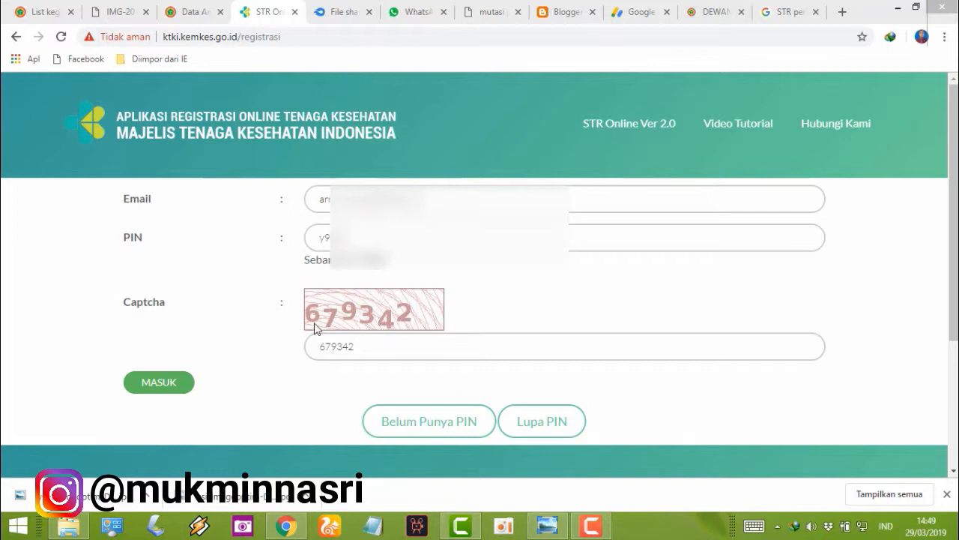
Step: Confirm the captcha answer and log in to STR Online with MASUK
left_click(373, 347)
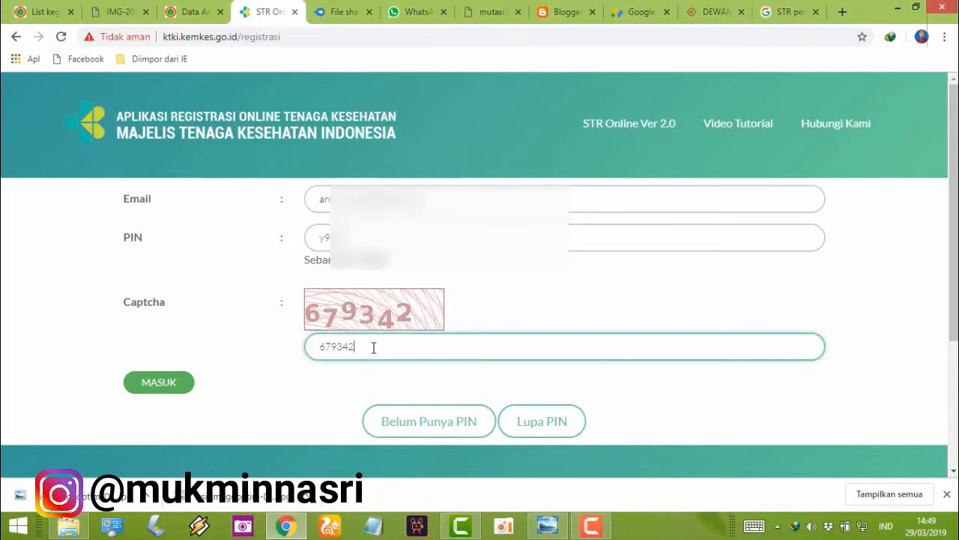
left_click(159, 384)
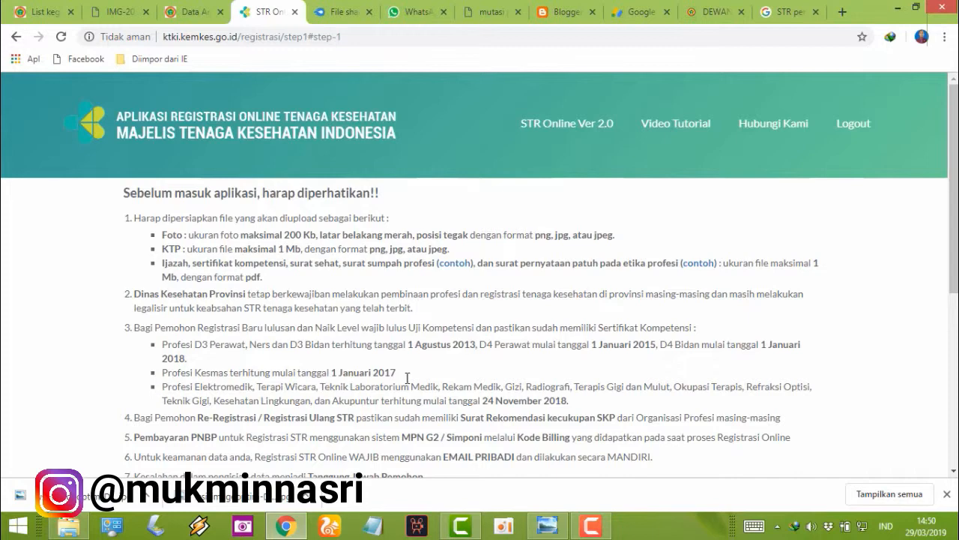
Step: Read the notice, dismiss the download bar, and tick 'Saya sudah membaca dan memahami ketentuan di atas'
scroll(517, 364, "down", 3)
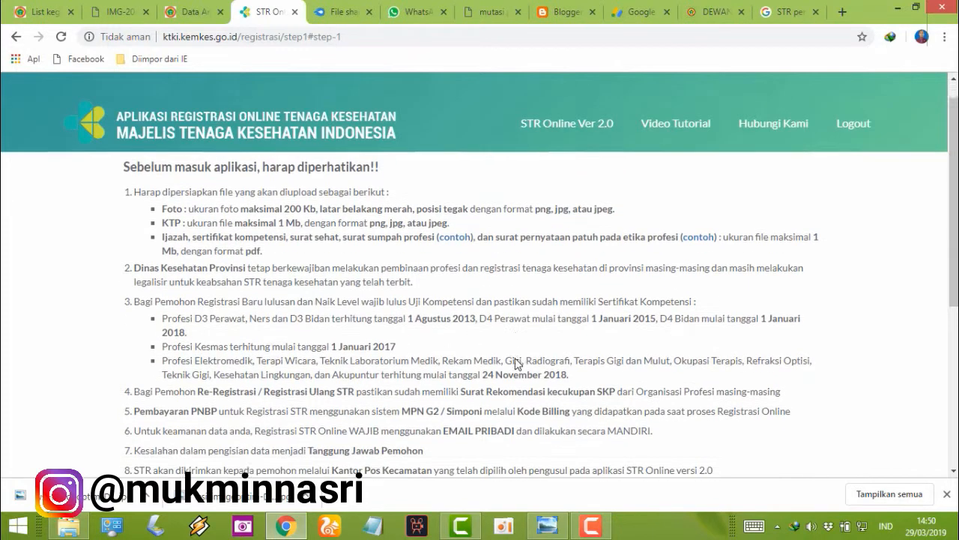
scroll(527, 339, "up", 2)
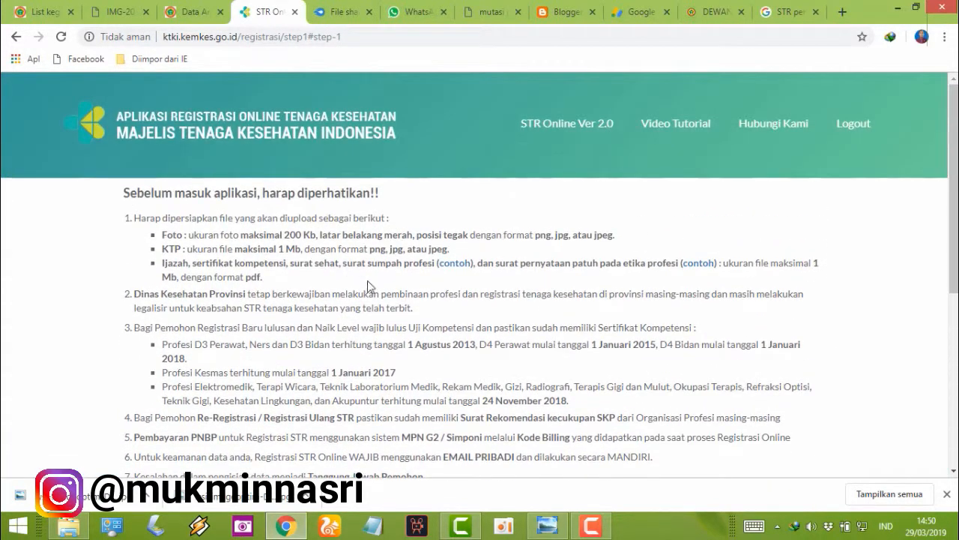
scroll(444, 416, "down", 2)
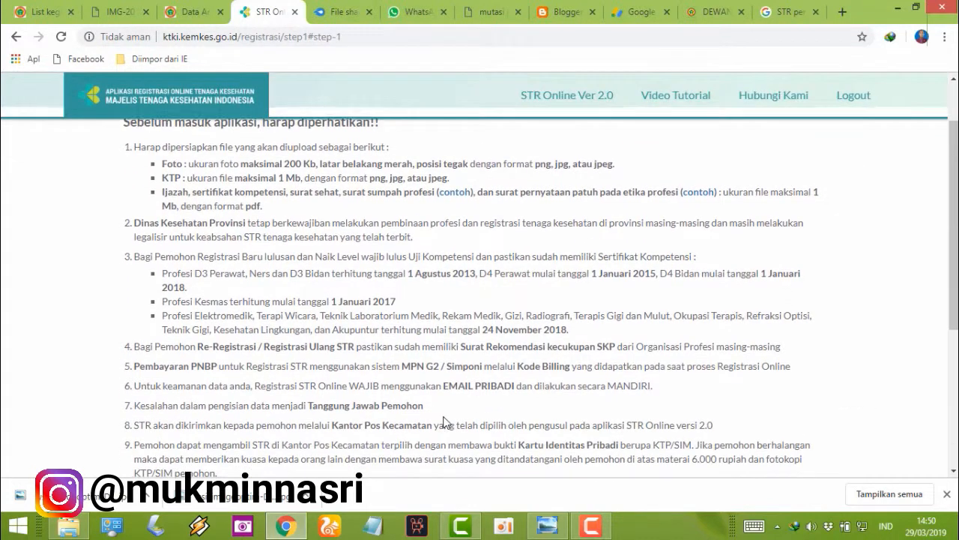
scroll(445, 416, "down", 1)
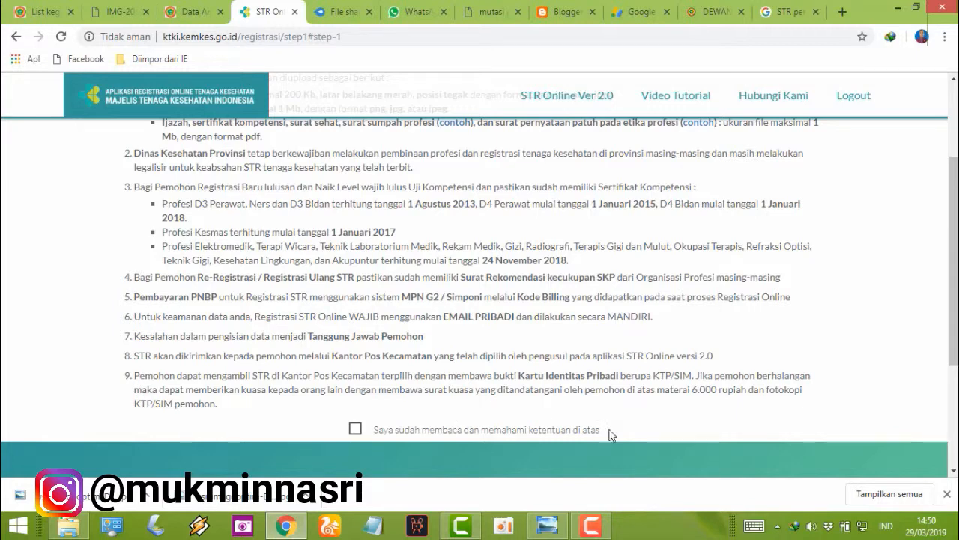
left_click(947, 495)
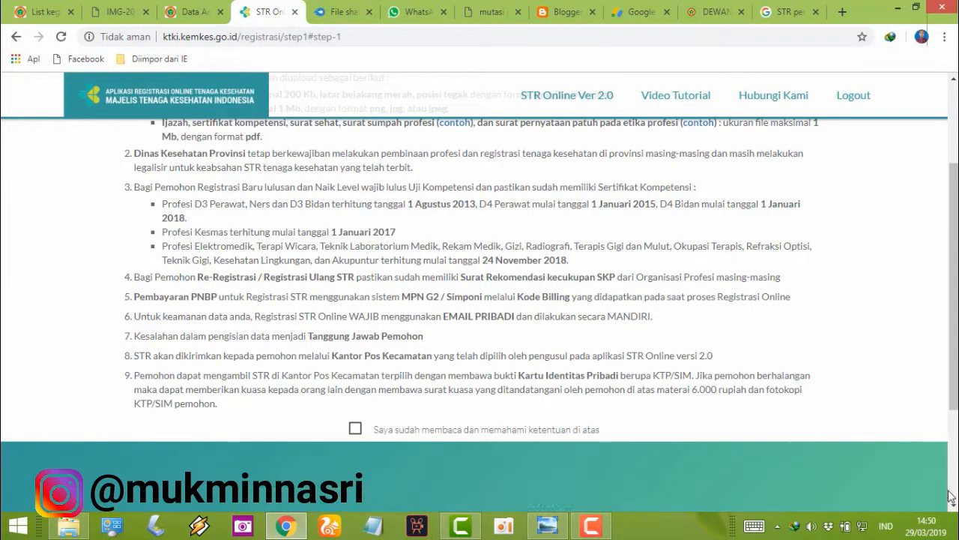
left_click(355, 431)
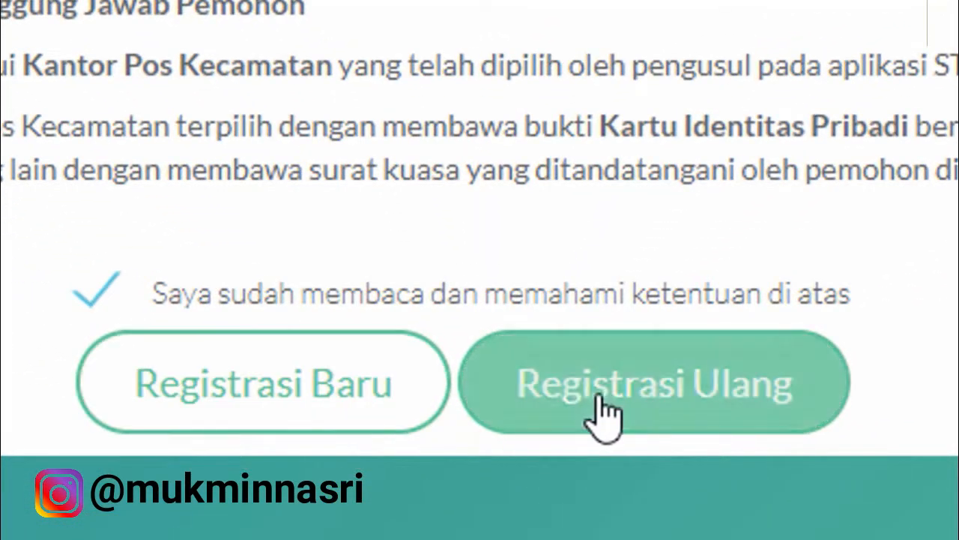
Step: Choose Registrasi Ulang, then Lulusan Sebelum Tahun 2013
left_click(254, 421)
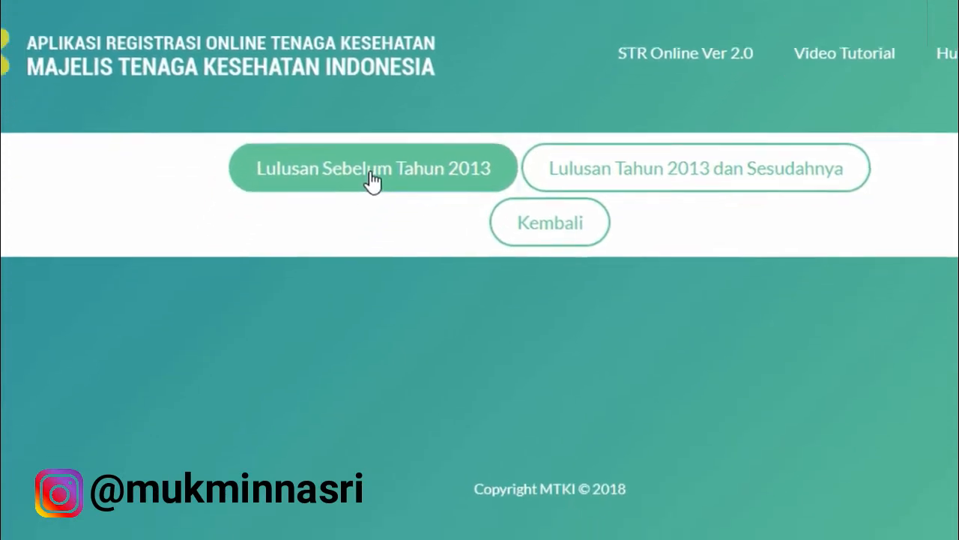
left_click(323, 253)
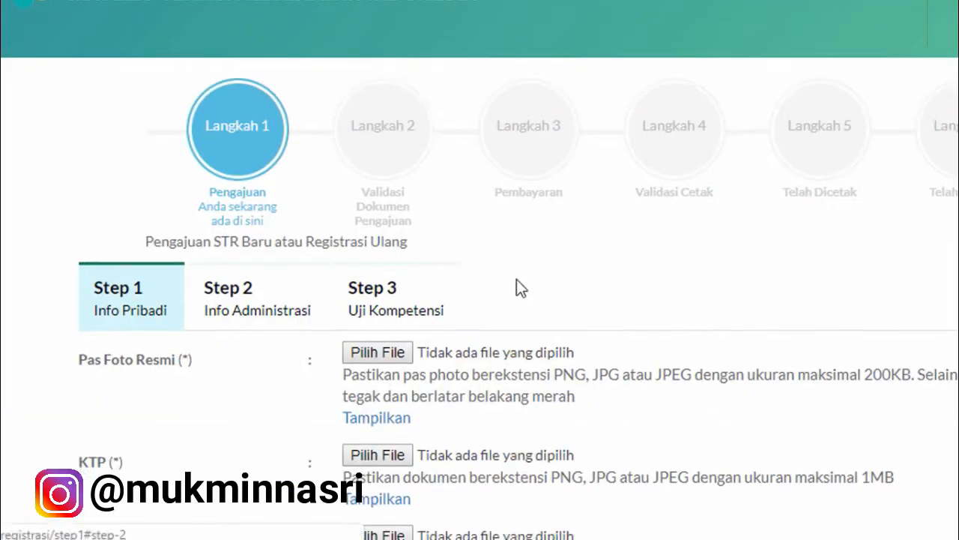
Step: Attach the FOTO image as official photo, plus the KTP and Ijazah PDFs
scroll(628, 275, "down", 3)
scroll(627, 269, "up", 1)
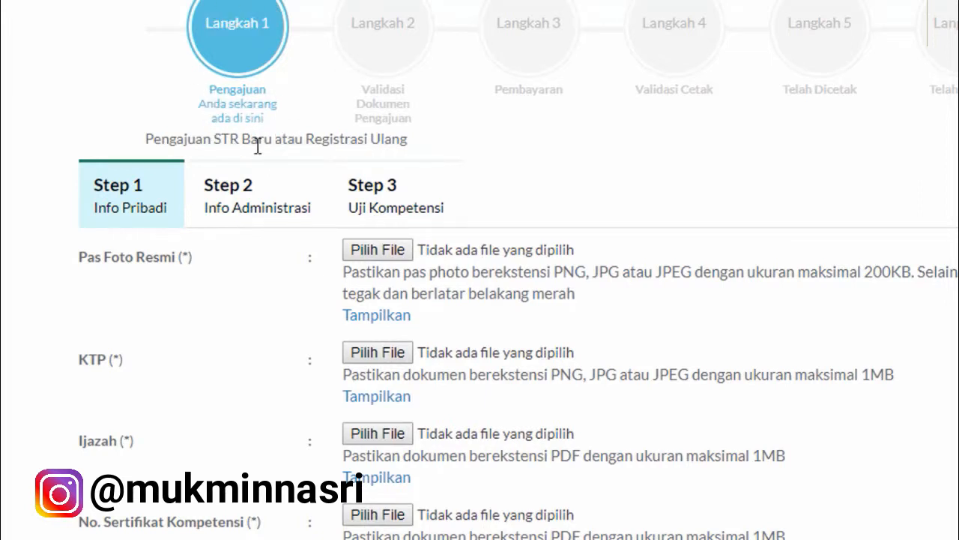
scroll(241, 292, "down", 1)
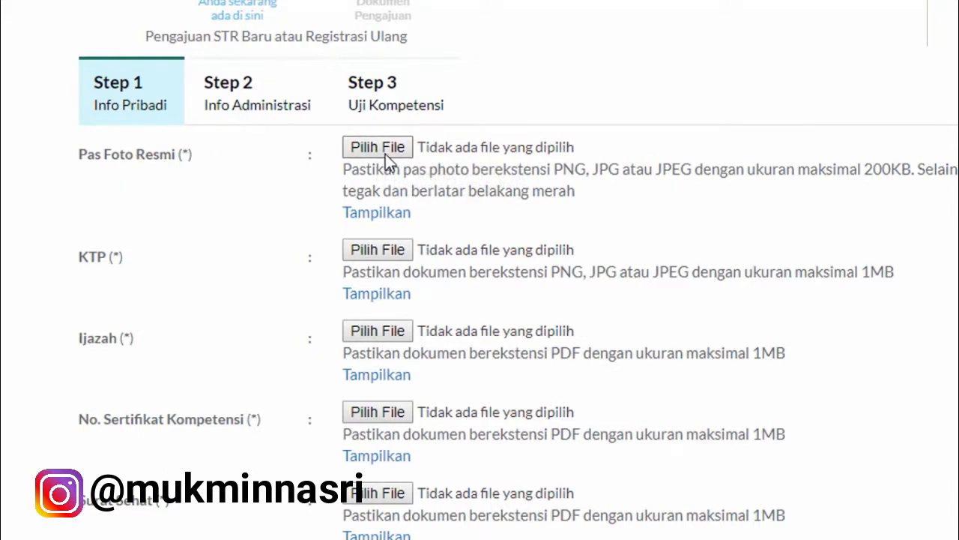
left_click(385, 154)
double_click(160, 107)
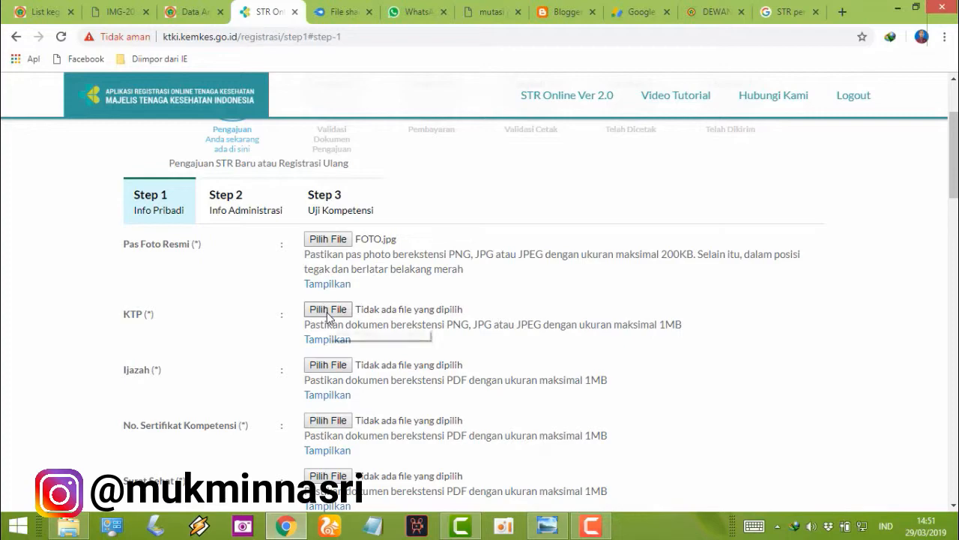
left_click(328, 310)
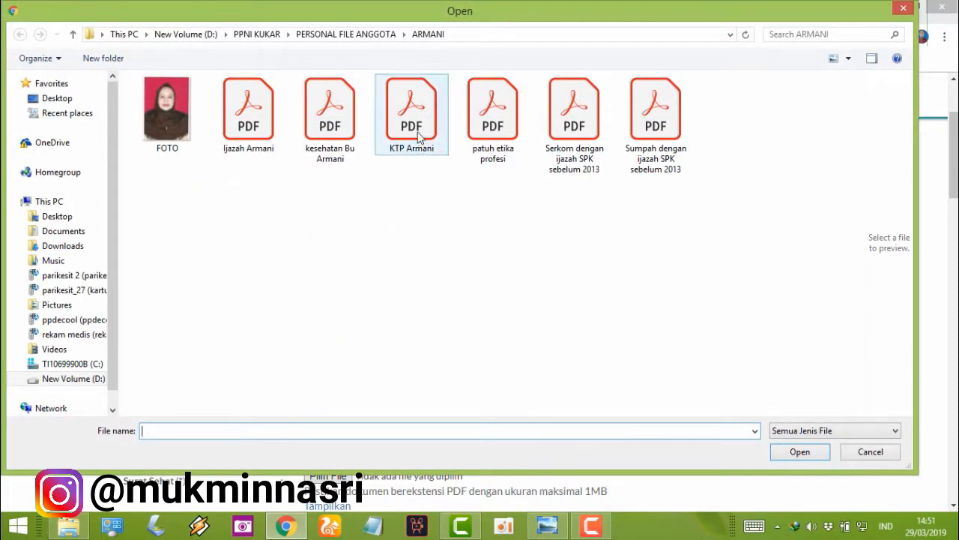
double_click(418, 135)
left_click(328, 369)
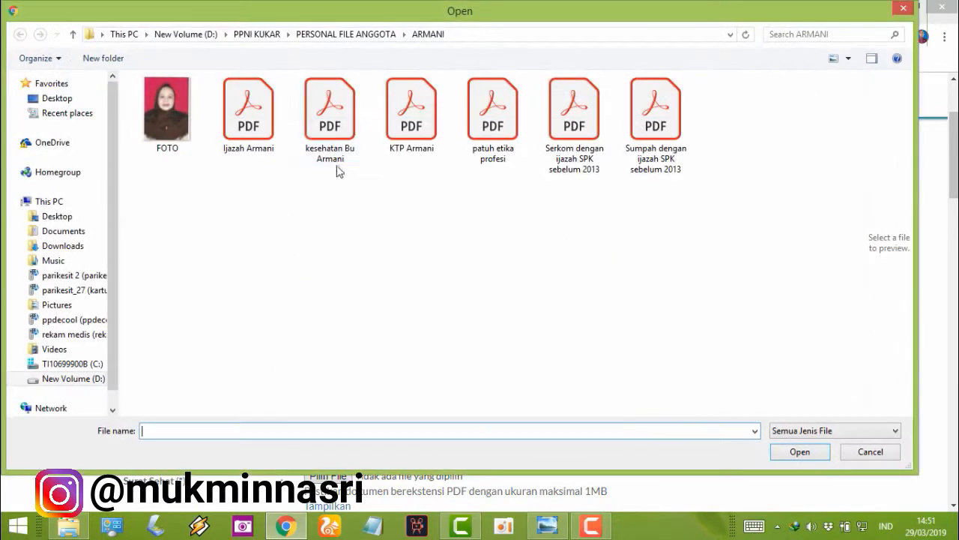
double_click(258, 140)
Step: Attach the Serkom competency certificate and Surat Sehat health certificate PDFs
scroll(377, 418, "down", 1)
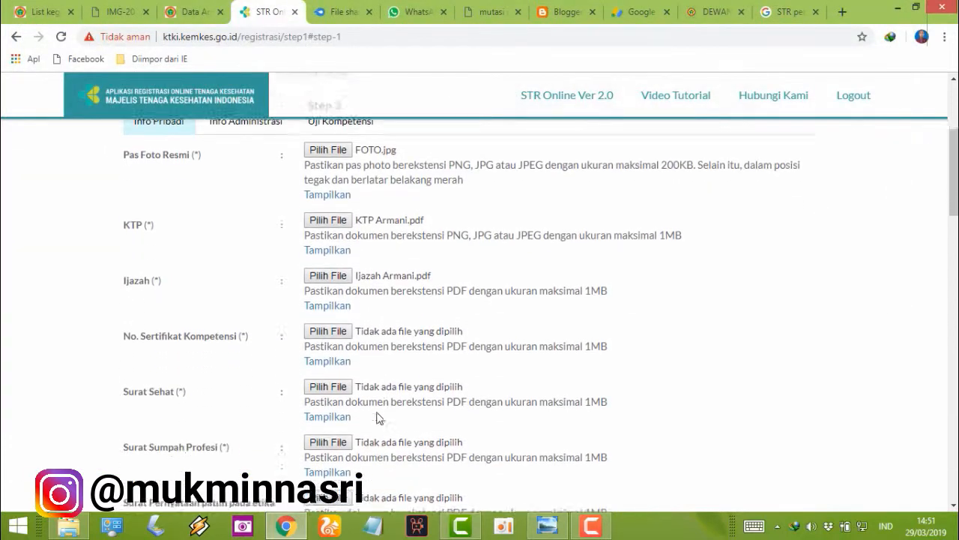
scroll(377, 405, "down", 1)
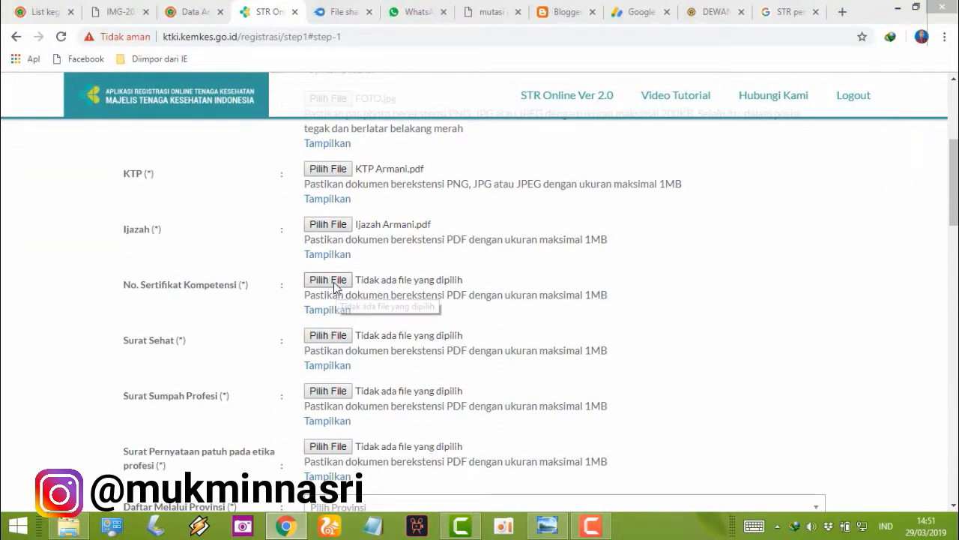
left_click(330, 281)
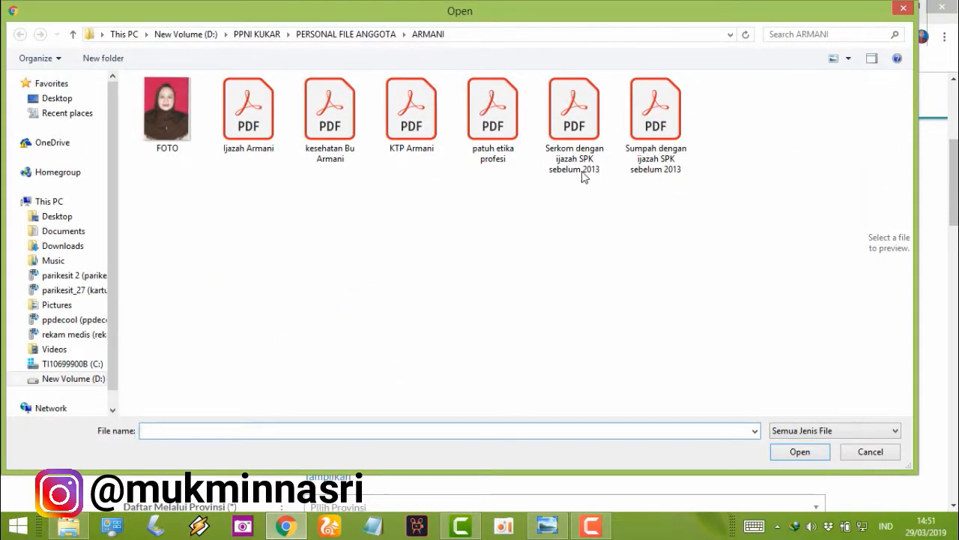
double_click(574, 124)
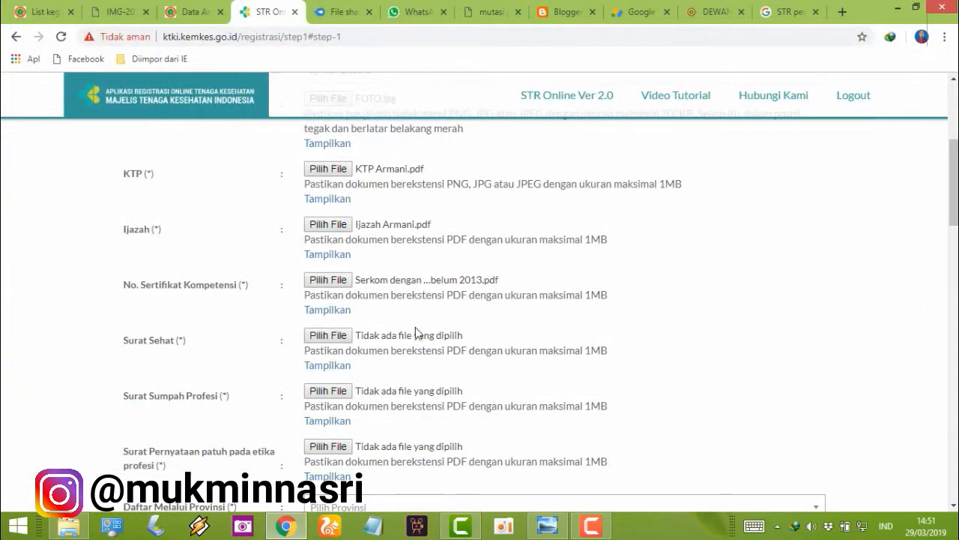
left_click(330, 336)
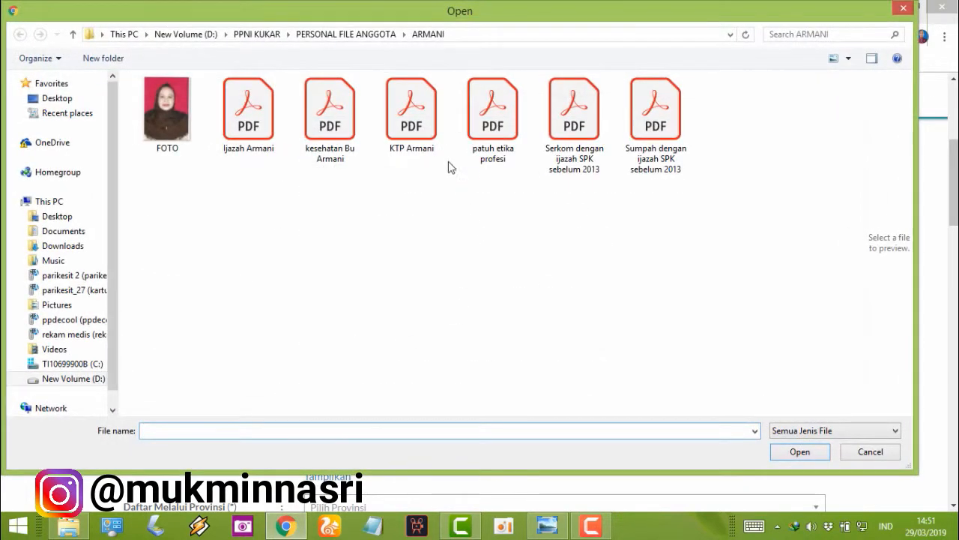
double_click(334, 134)
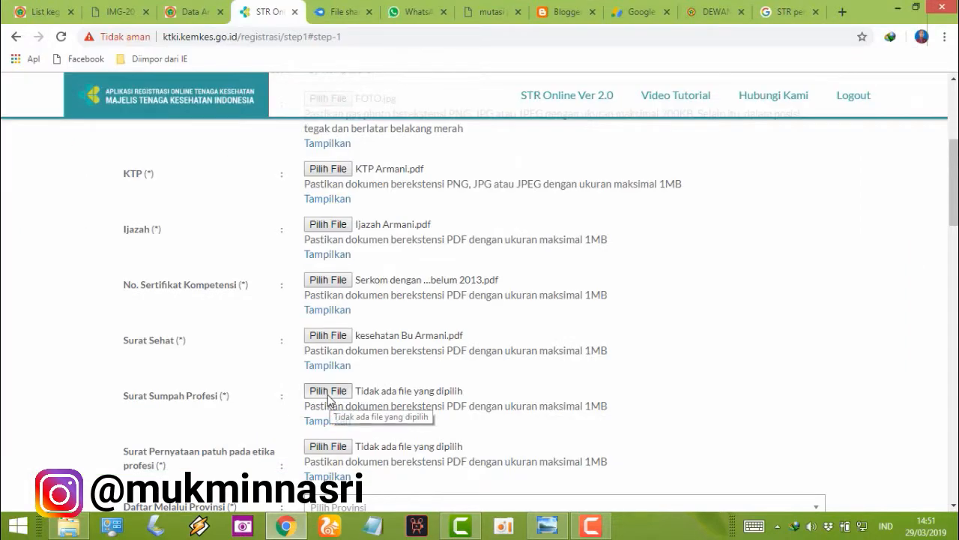
Step: Attach the Sumpah oath PDF and the patuh etika profesi statement PDF
left_click(328, 393)
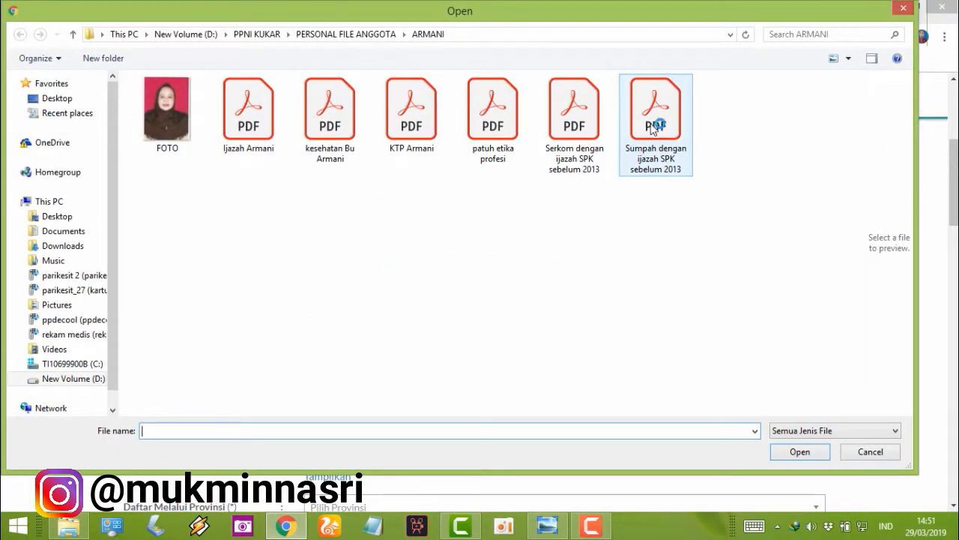
left_click(652, 129)
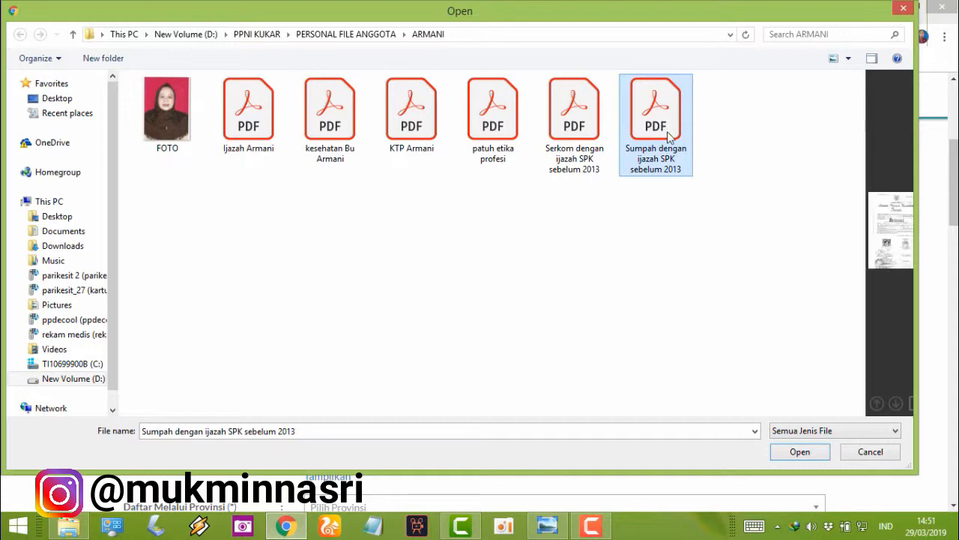
double_click(667, 133)
scroll(492, 418, "down", 2)
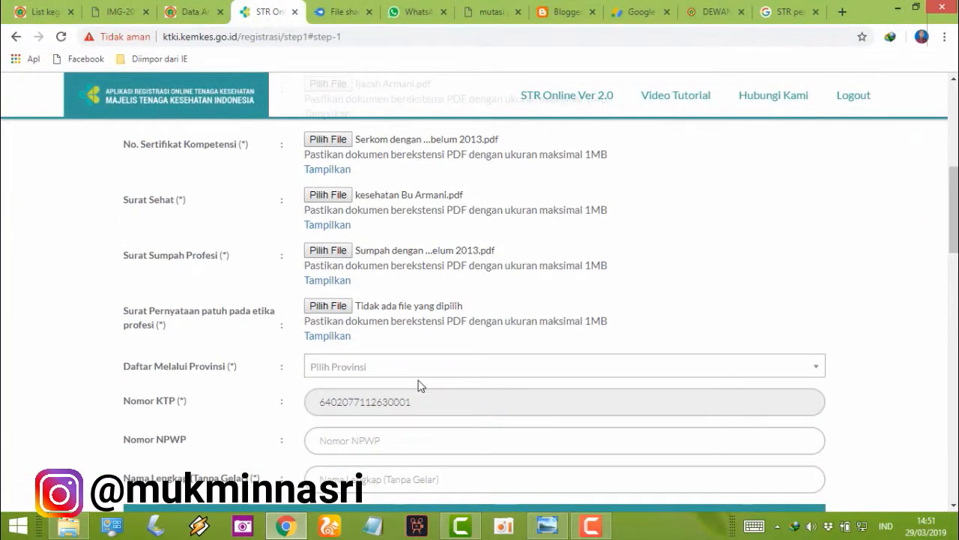
left_click(336, 306)
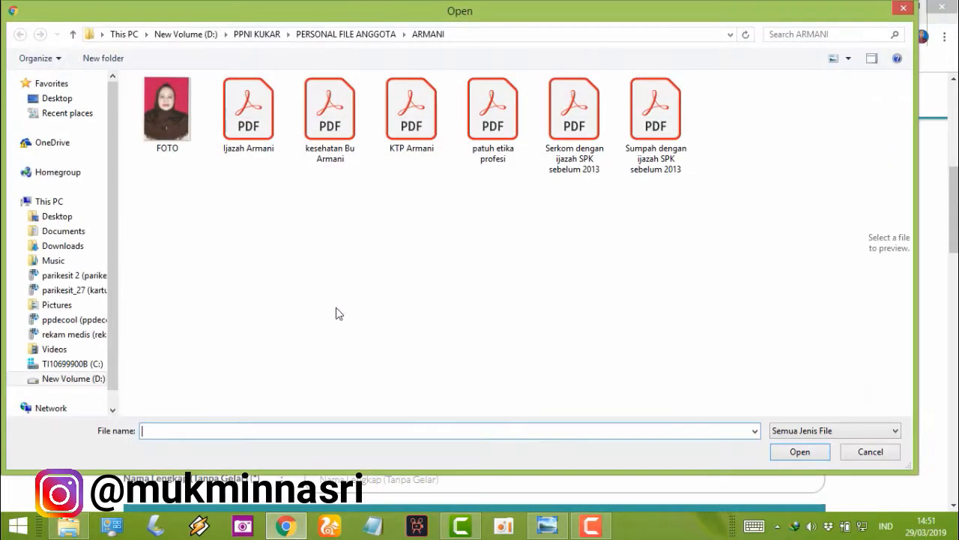
double_click(493, 135)
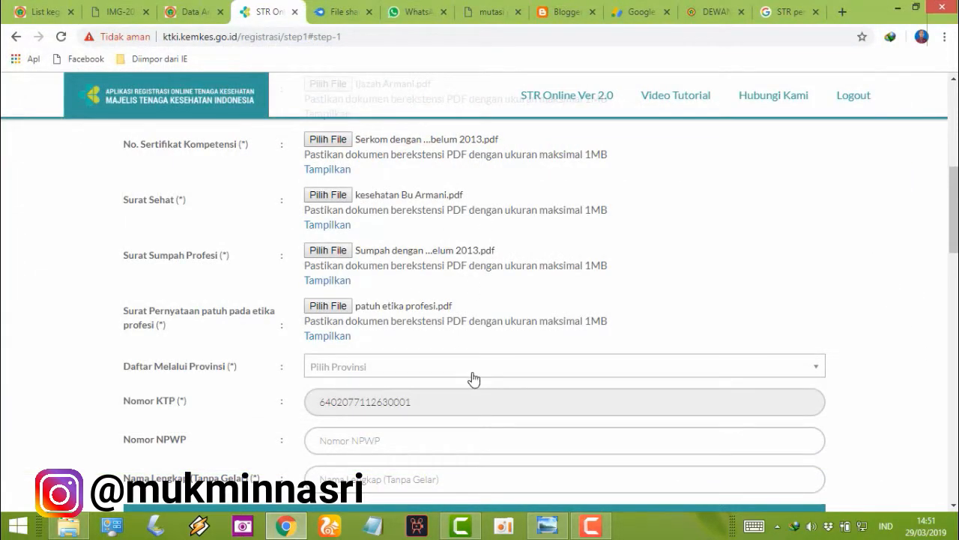
scroll(479, 360, "down", 1)
Step: Set Daftar Melalui Provinsi to KALIMANTAN TIMUR
left_click(496, 299)
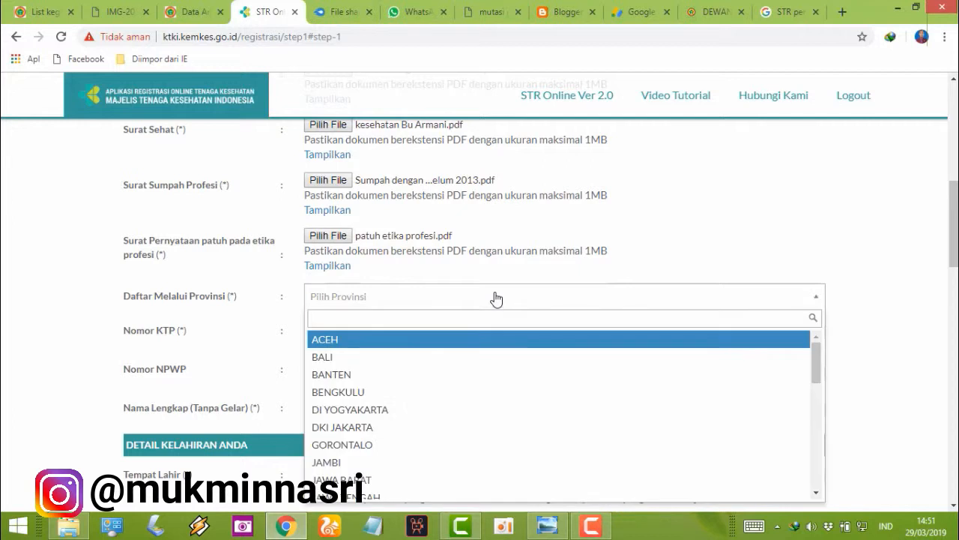
type("k")
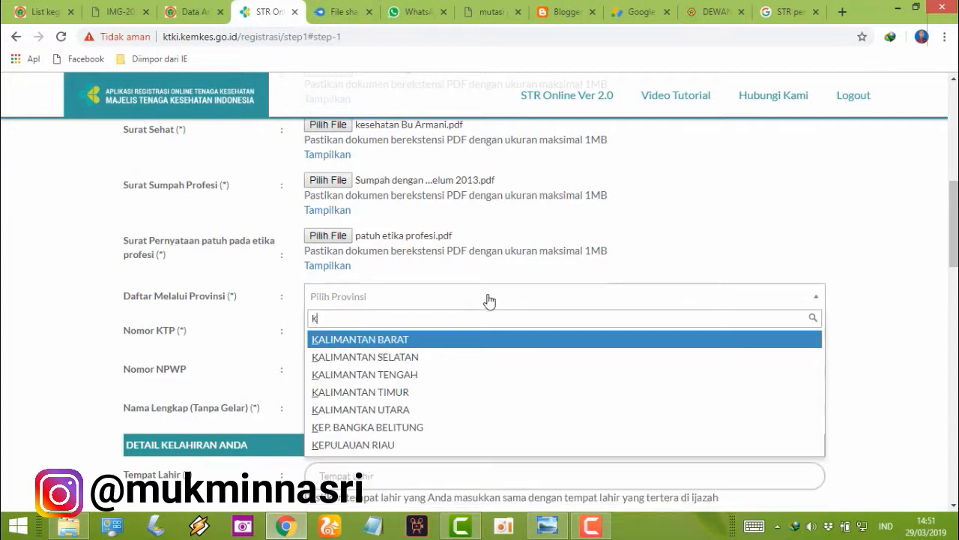
left_click(488, 392)
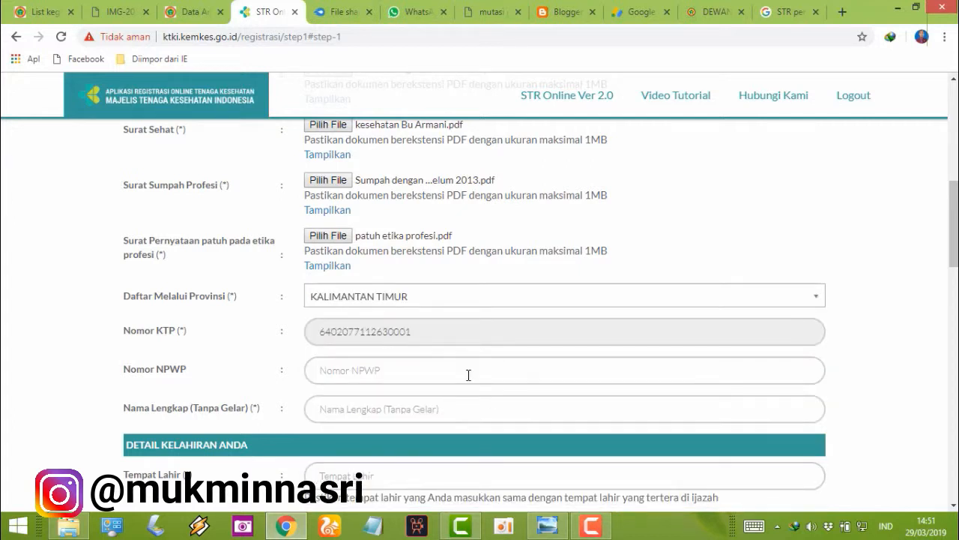
scroll(465, 369, "down", 1)
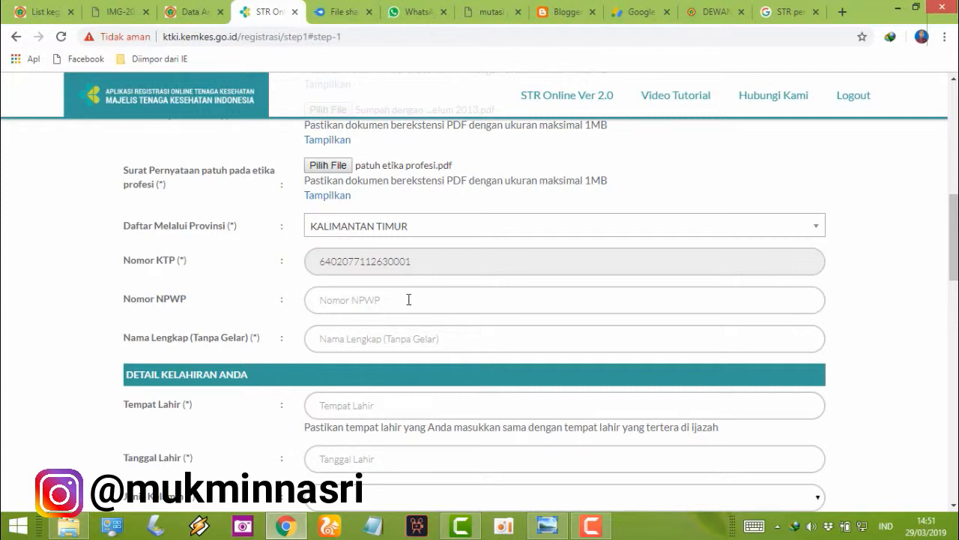
Step: Enter the applicant's full name and place of birth as on the diploma
left_click(402, 338)
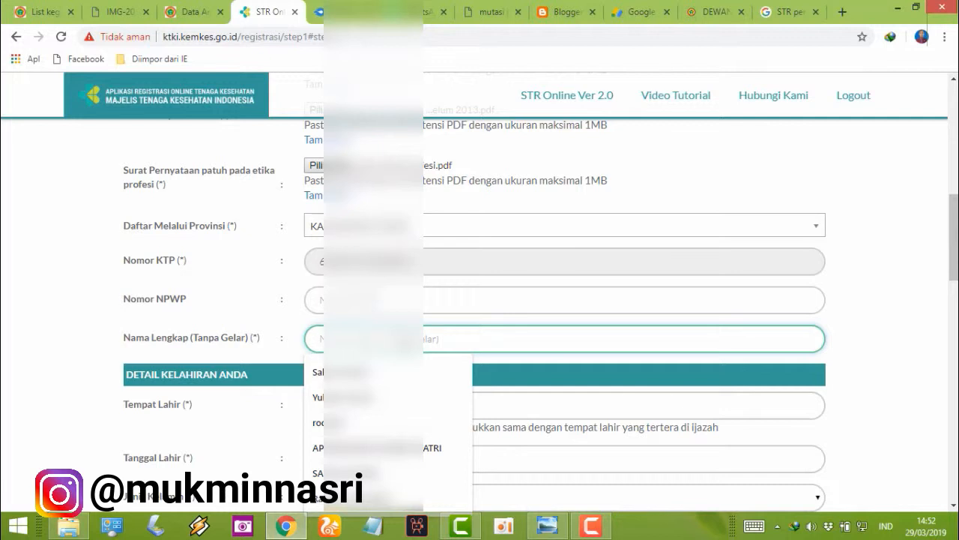
type("A")
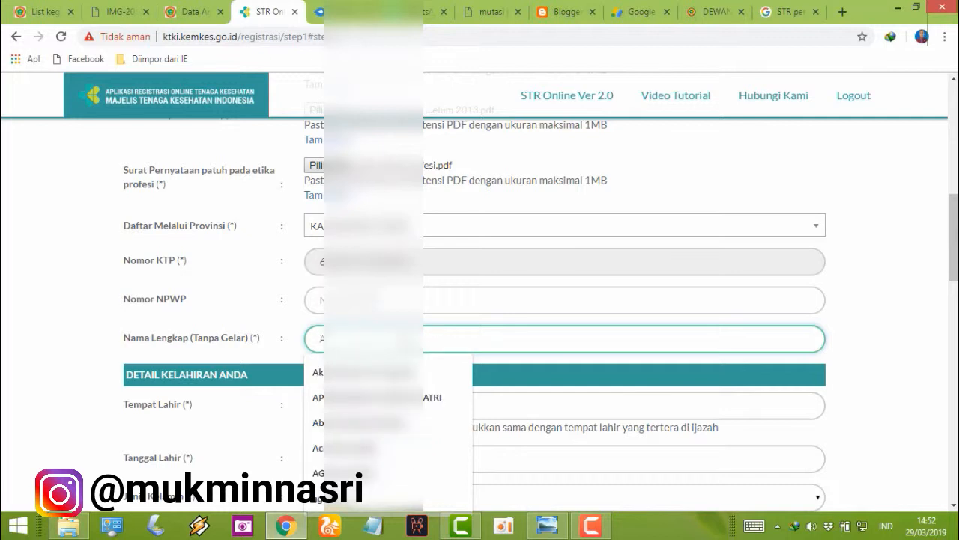
key("Escape")
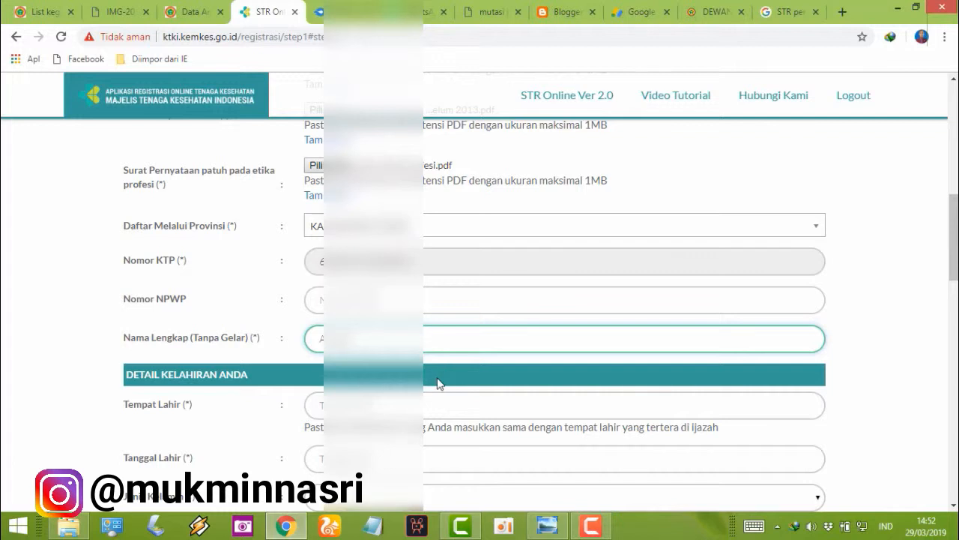
scroll(437, 381, "down", 1)
left_click(397, 336)
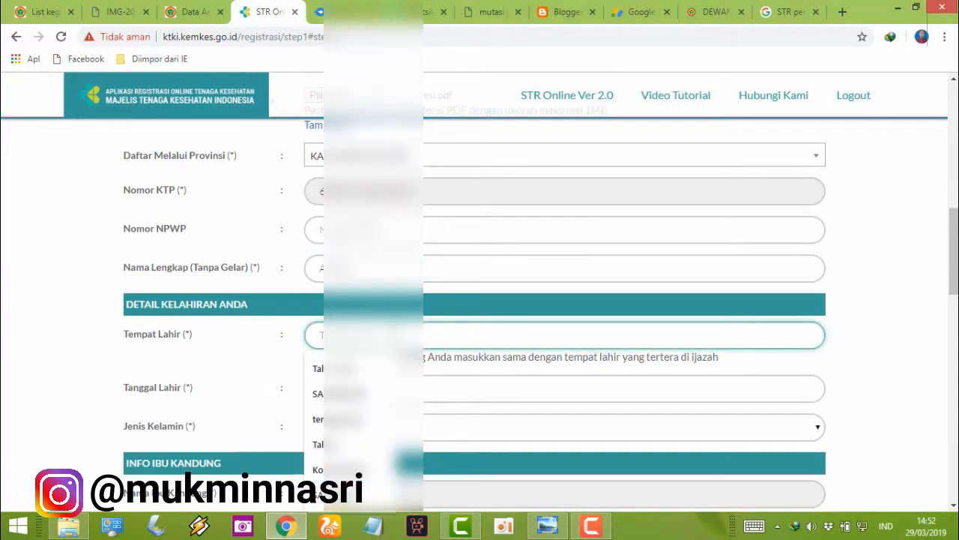
type("M")
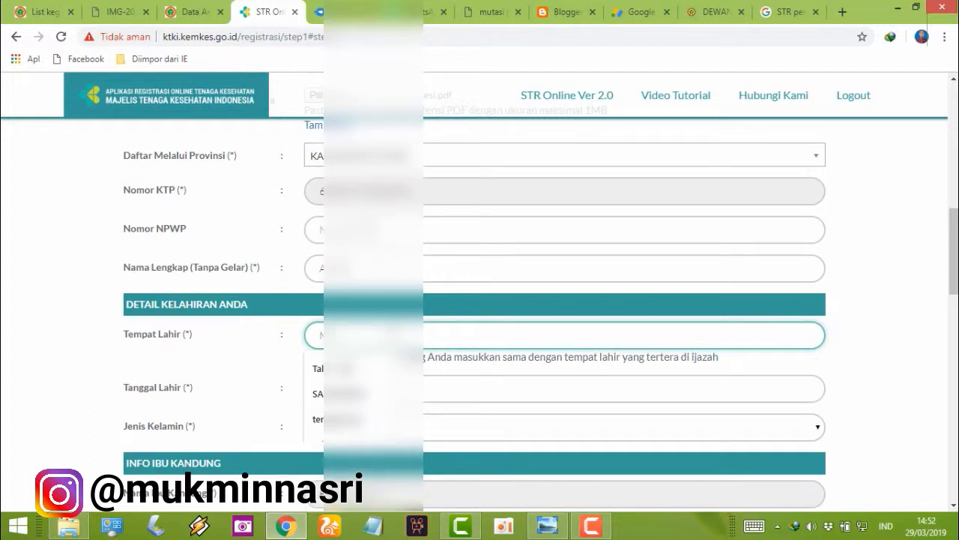
type("a")
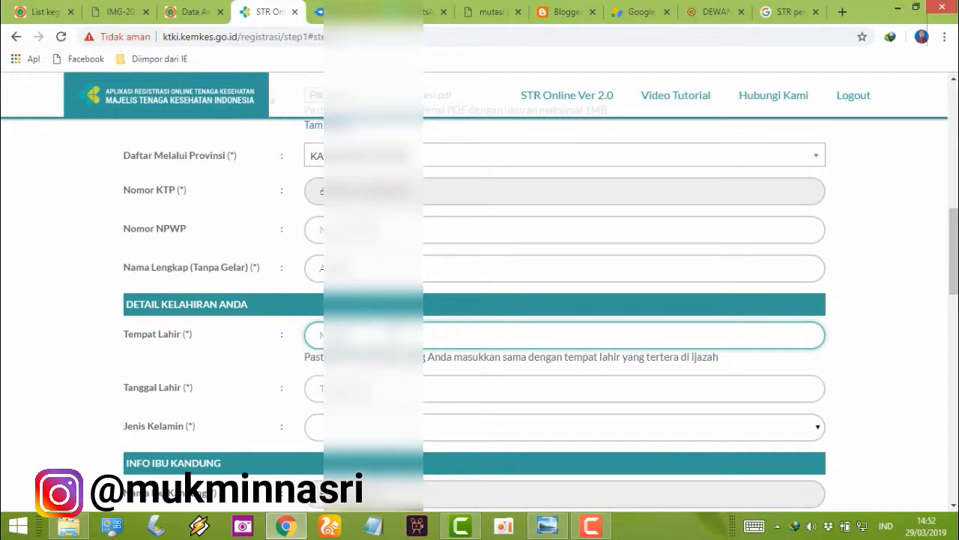
key("BackSpace")
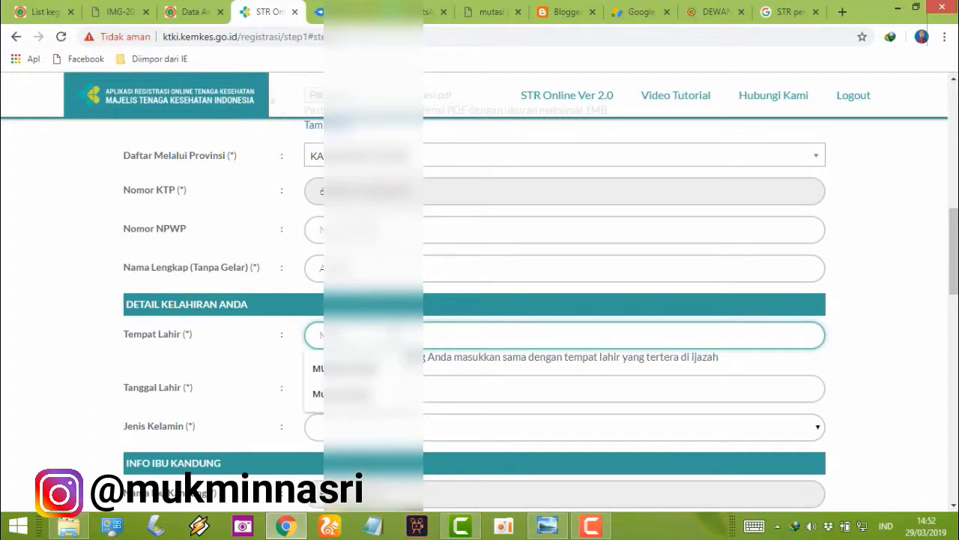
type("a")
key("BackSpace")
type("a")
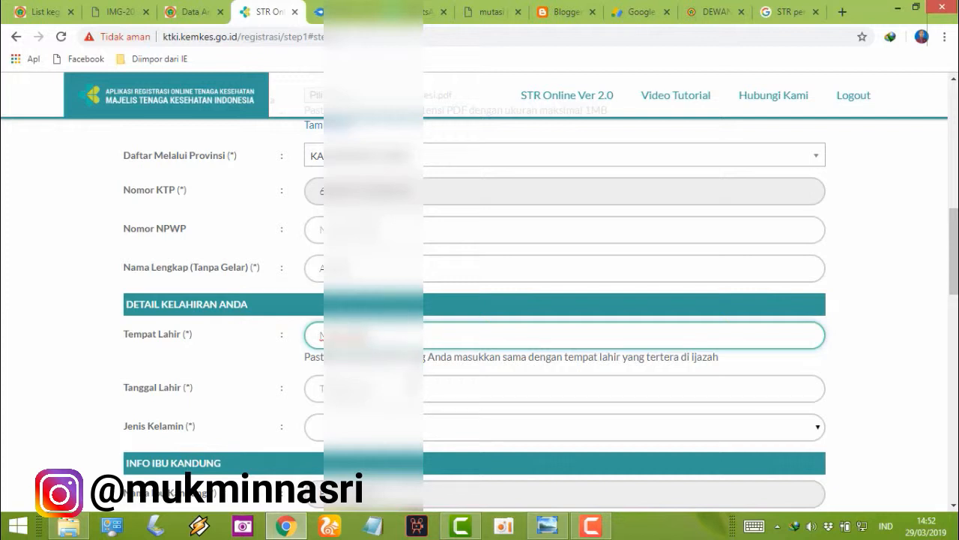
Step: Pick the birth year, December (Des) and the day in the Tanggal Lahir calendar
left_click(424, 381)
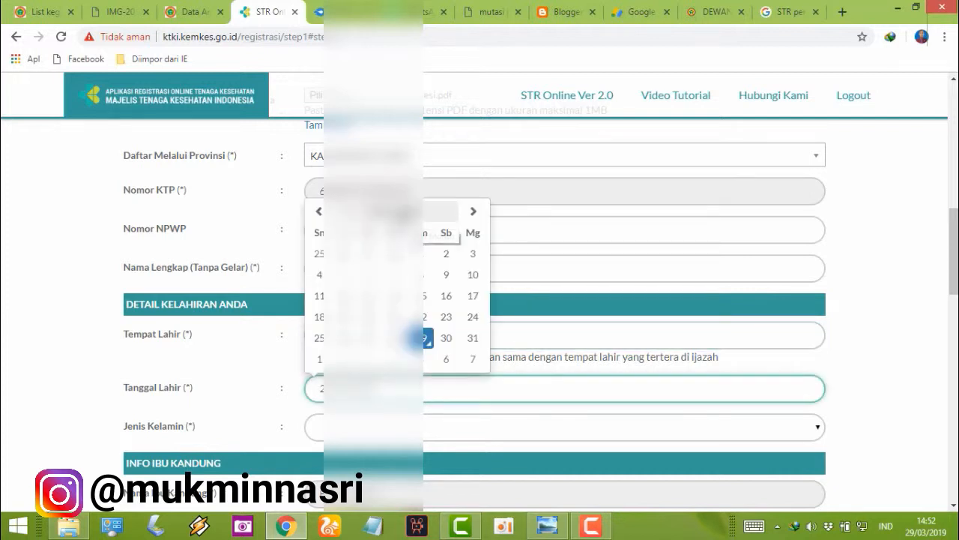
left_click(397, 212)
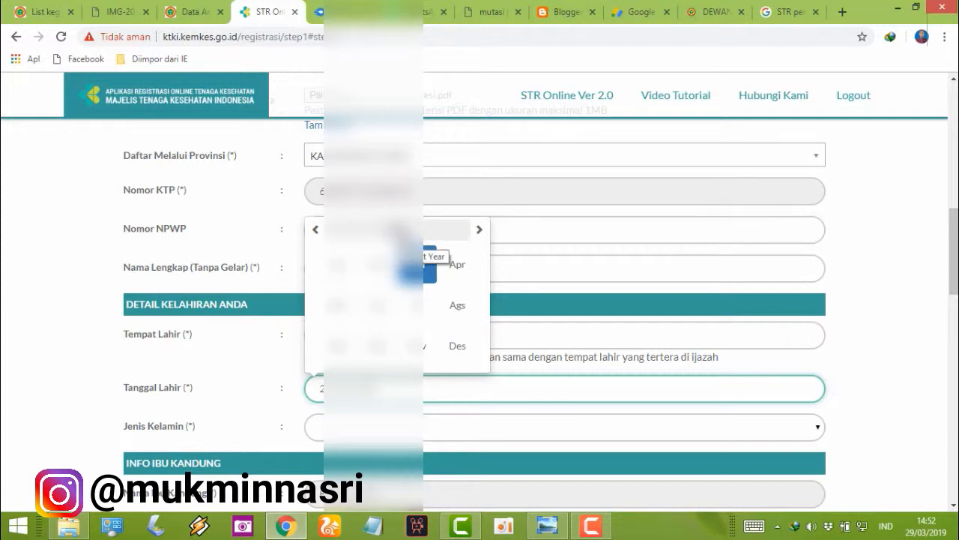
left_click(398, 230)
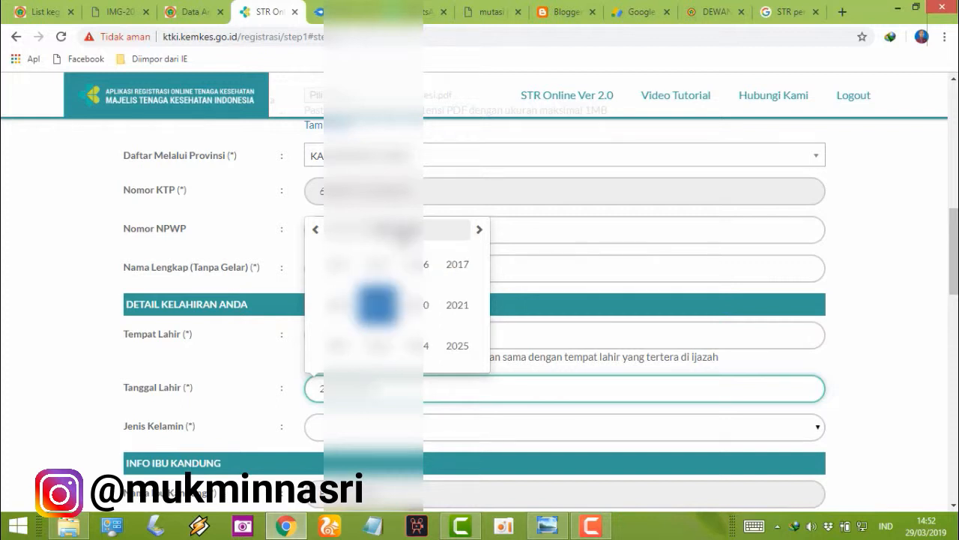
left_click(317, 231)
left_click(317, 231)
left_click(317, 230)
left_click(316, 231)
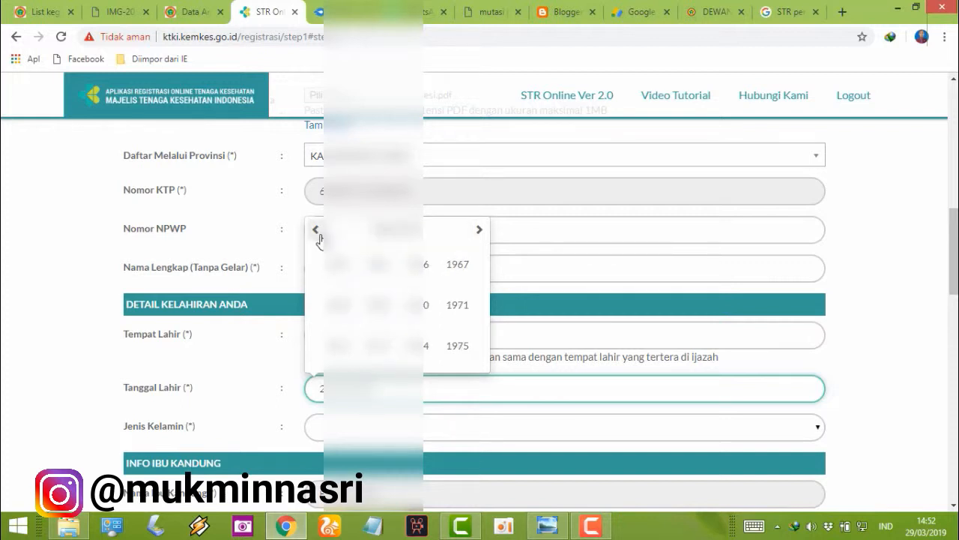
left_click(316, 231)
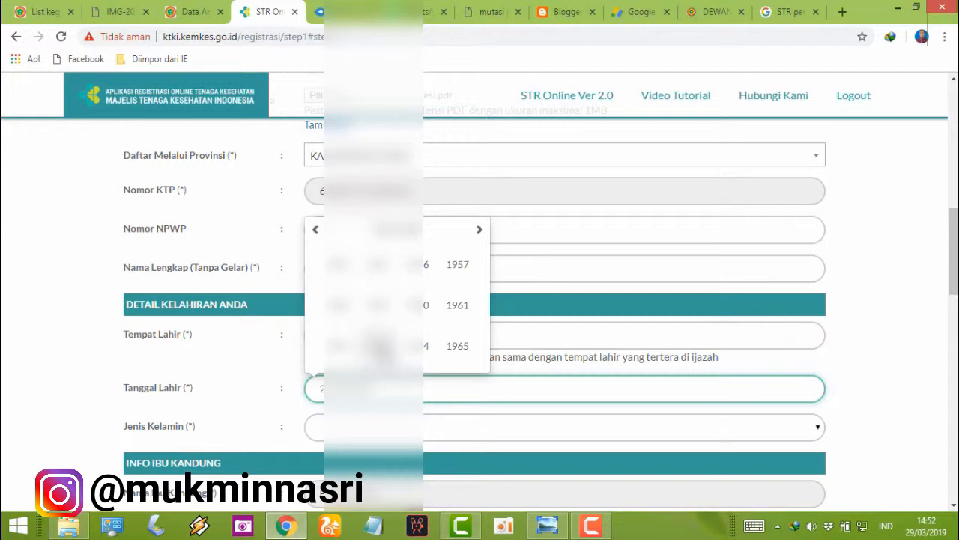
left_click(380, 346)
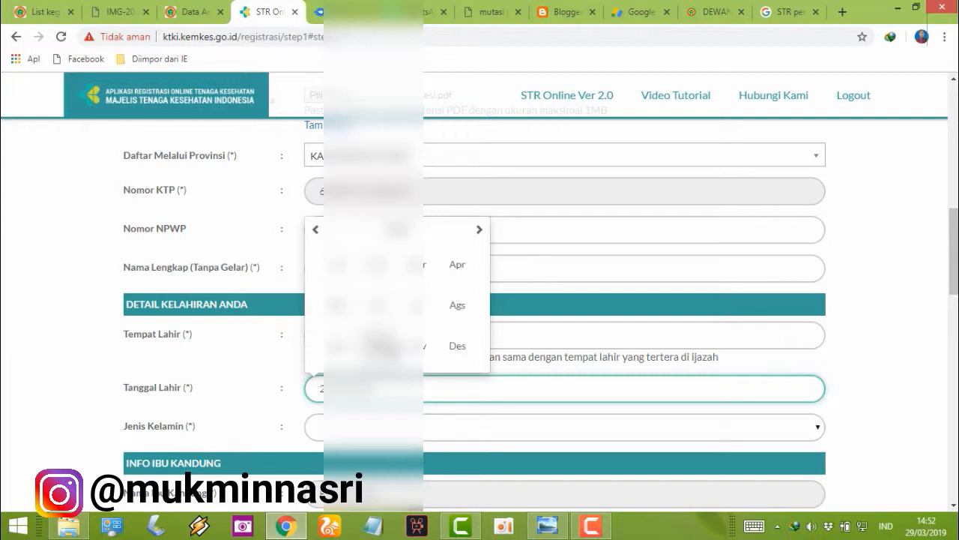
left_click(455, 355)
left_click(342, 361)
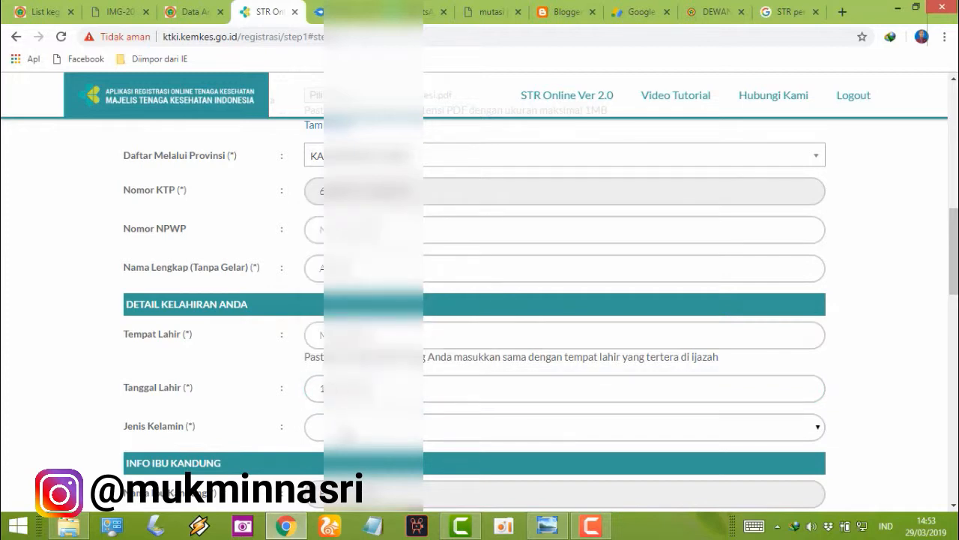
scroll(360, 294, "down", 3)
Step: Select the second Jenis Kelamin option and begin typing the Alamat Rumah
left_click(360, 288)
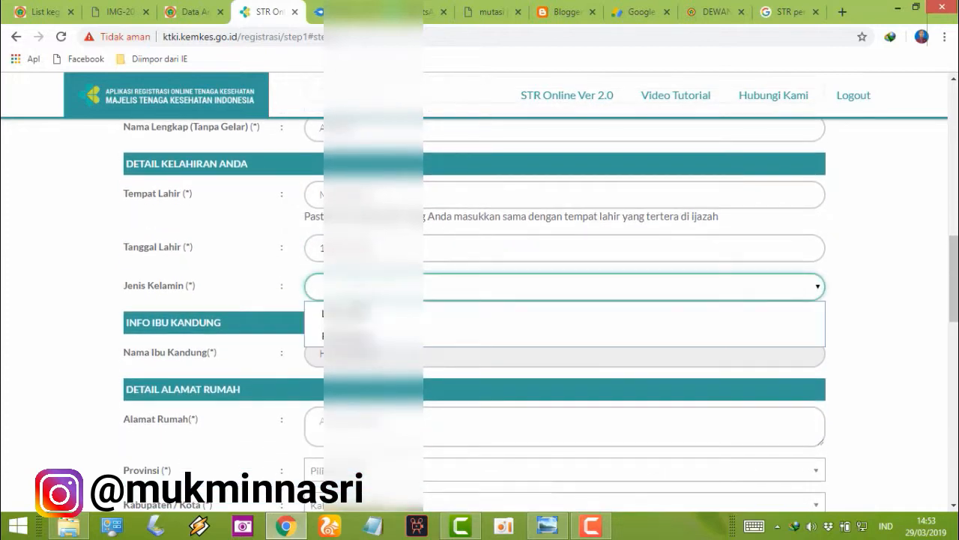
left_click(361, 335)
scroll(360, 335, "down", 3)
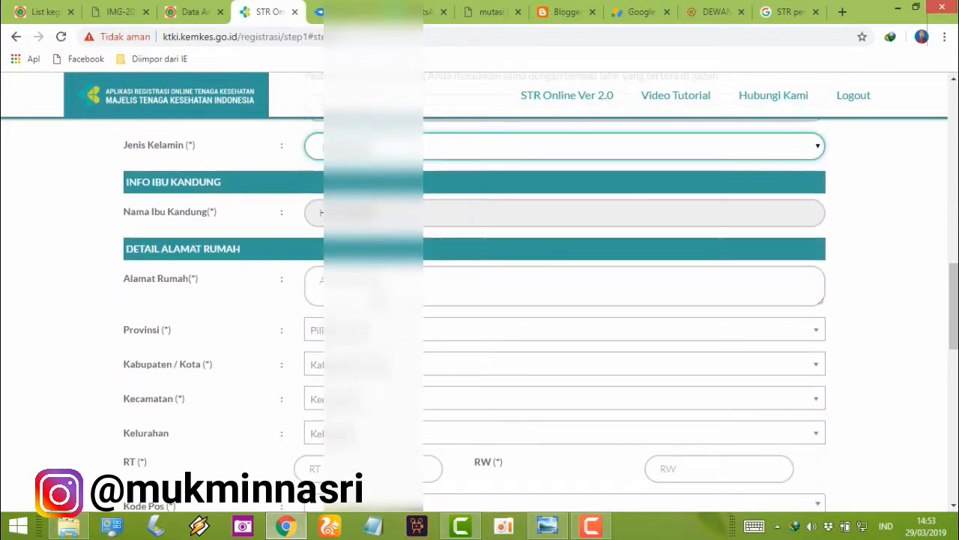
left_click(377, 289)
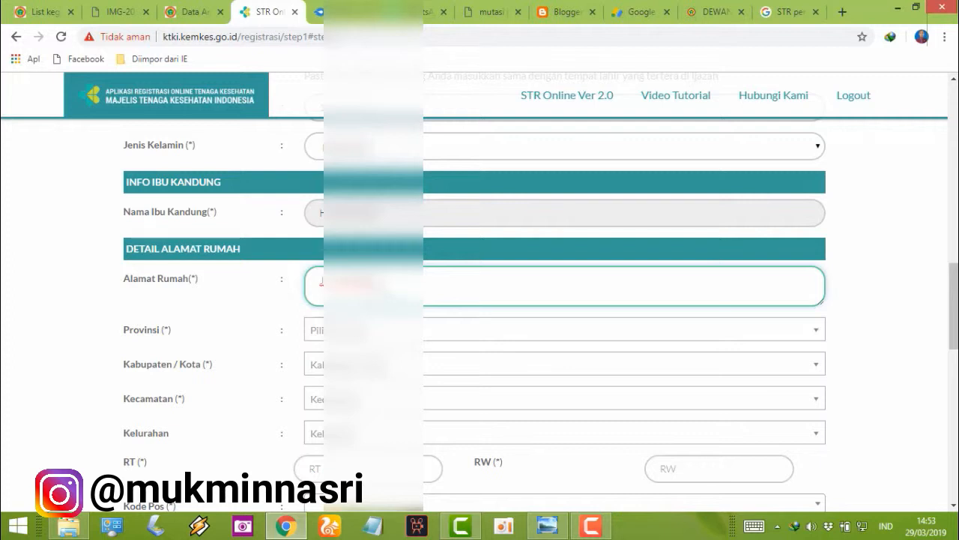
Step: Choose the home province, regency and kecamatan from the filtered dropdowns
left_click(383, 337)
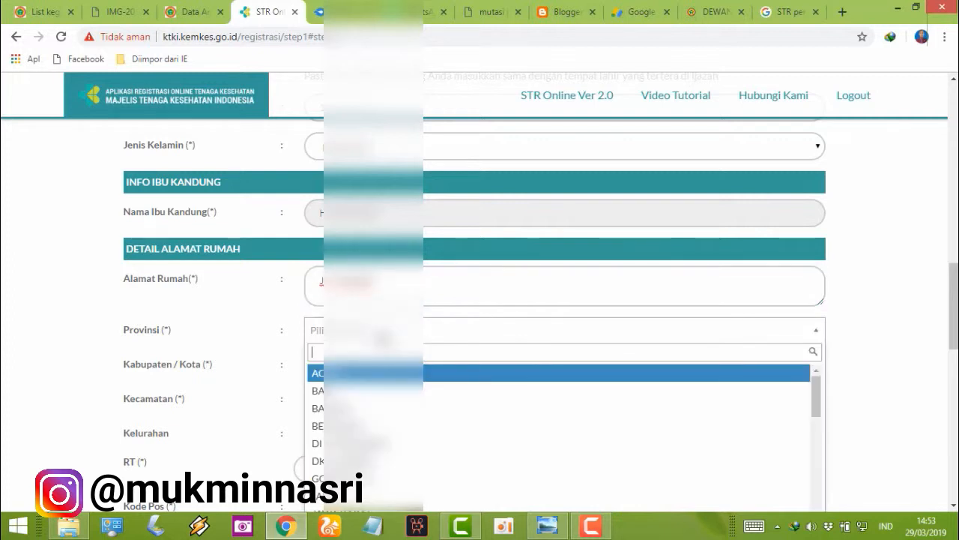
type("K")
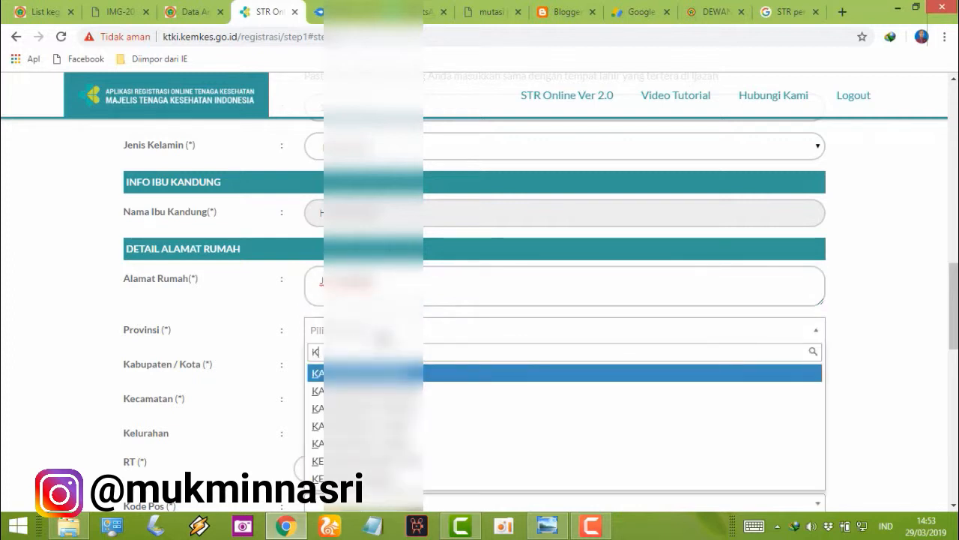
left_click(403, 409)
left_click(390, 367)
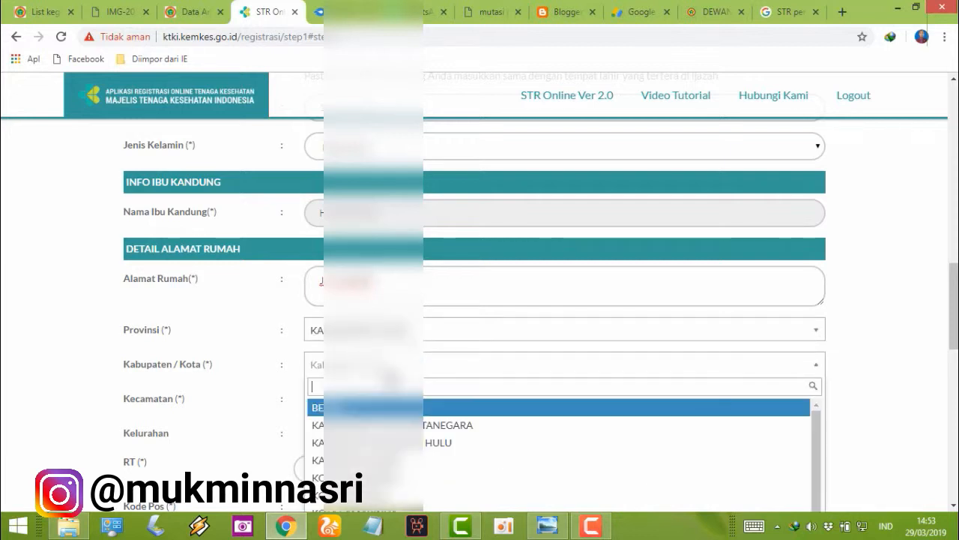
left_click(399, 424)
scroll(419, 416, "down", 1)
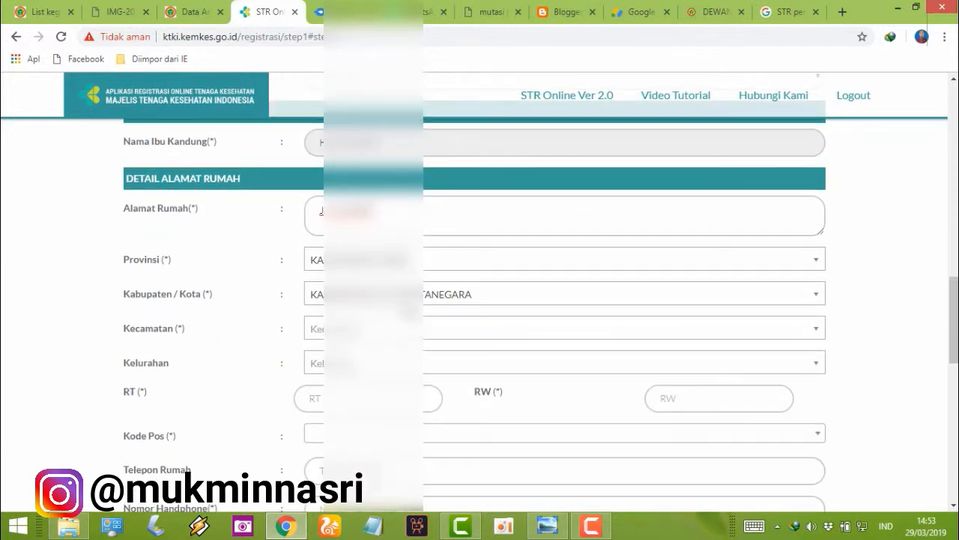
left_click(407, 328)
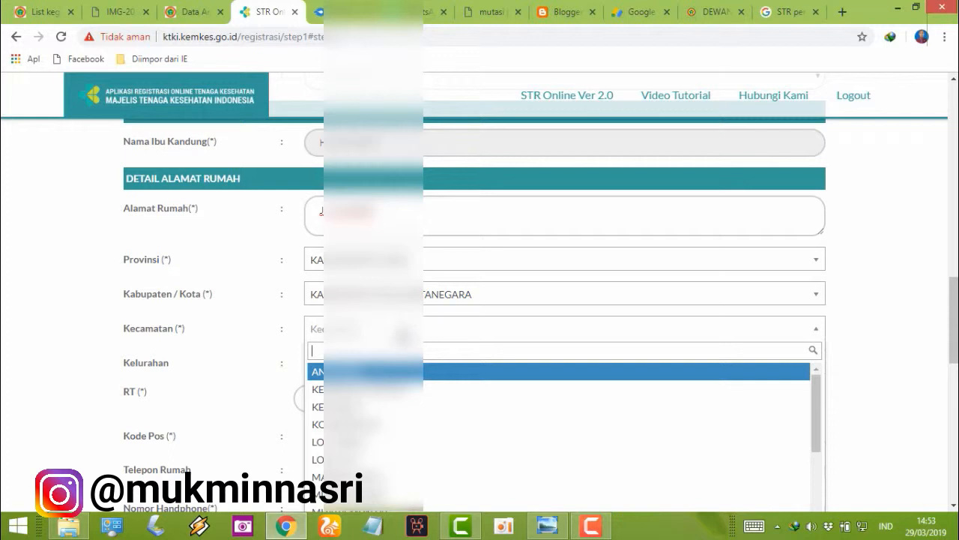
type("SE")
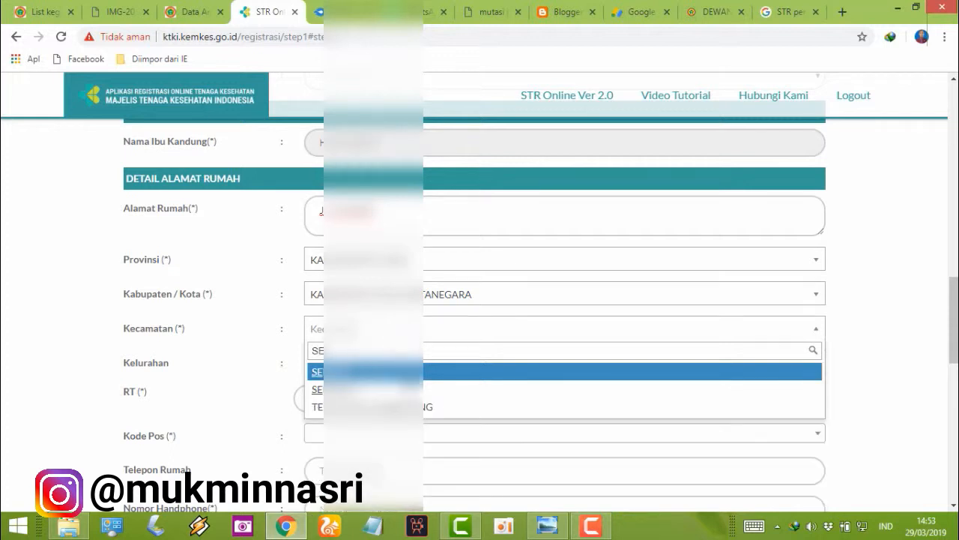
left_click(390, 372)
left_click(392, 373)
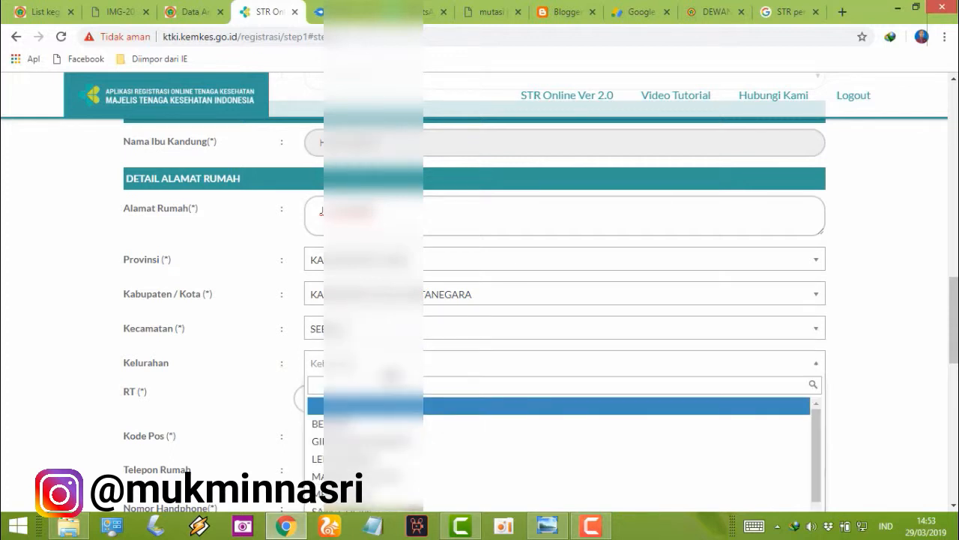
type("SE")
left_click(392, 406)
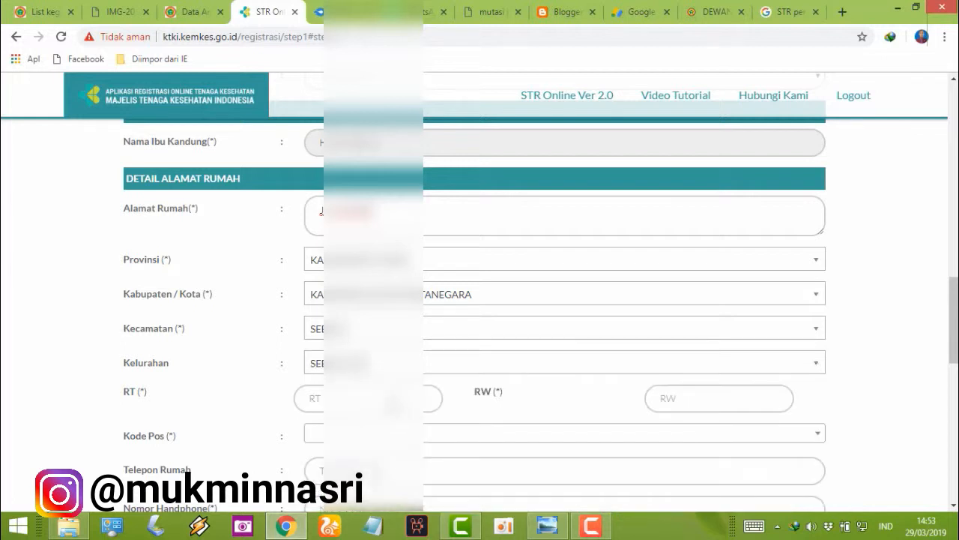
left_click(392, 406)
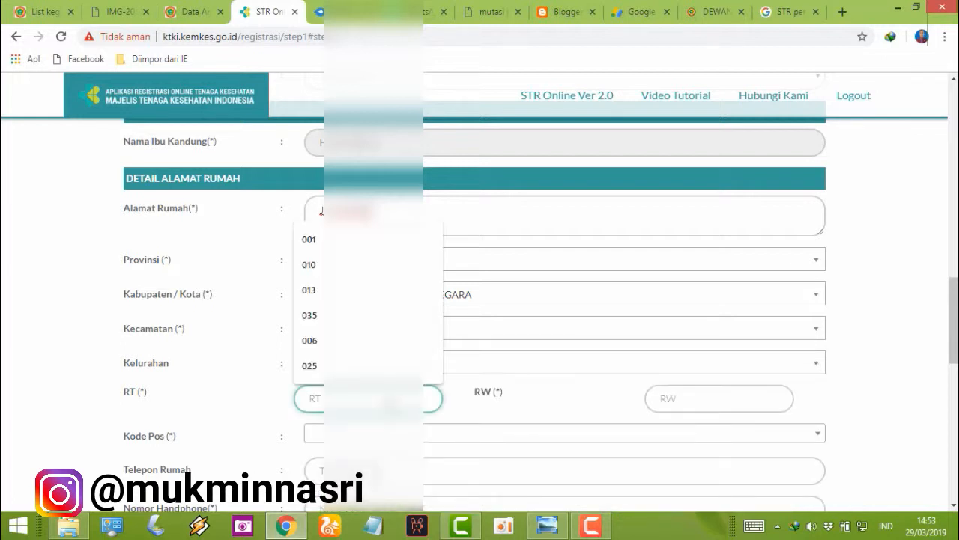
type("006")
left_click(678, 396)
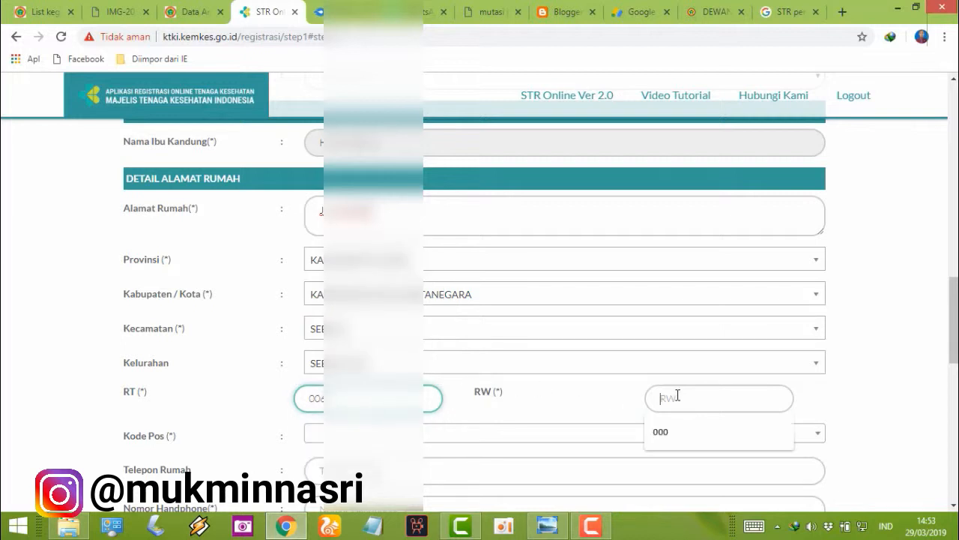
left_click(658, 443)
scroll(499, 445, "down", 2)
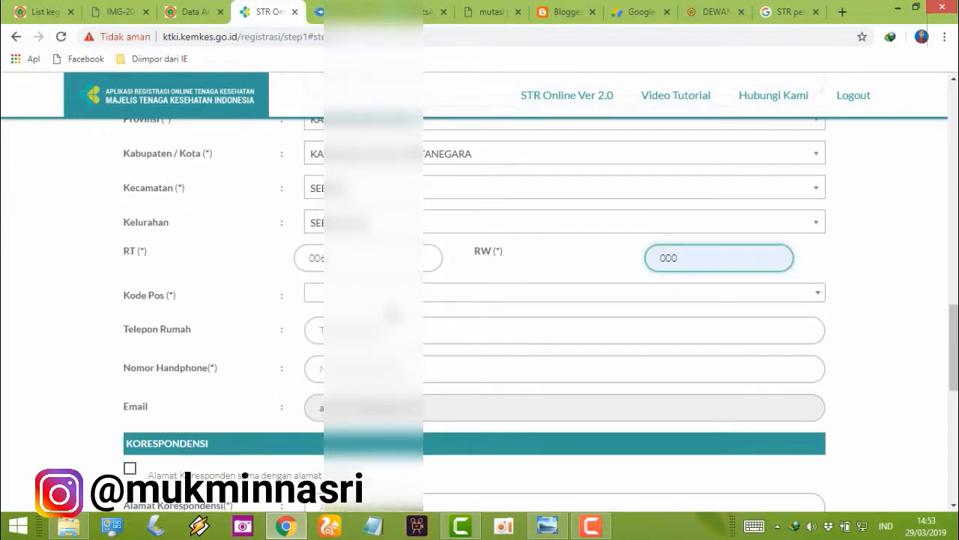
Step: Search Kode Pos for the SEBULU kecamatan and select the matching 755… postal code
left_click(378, 296)
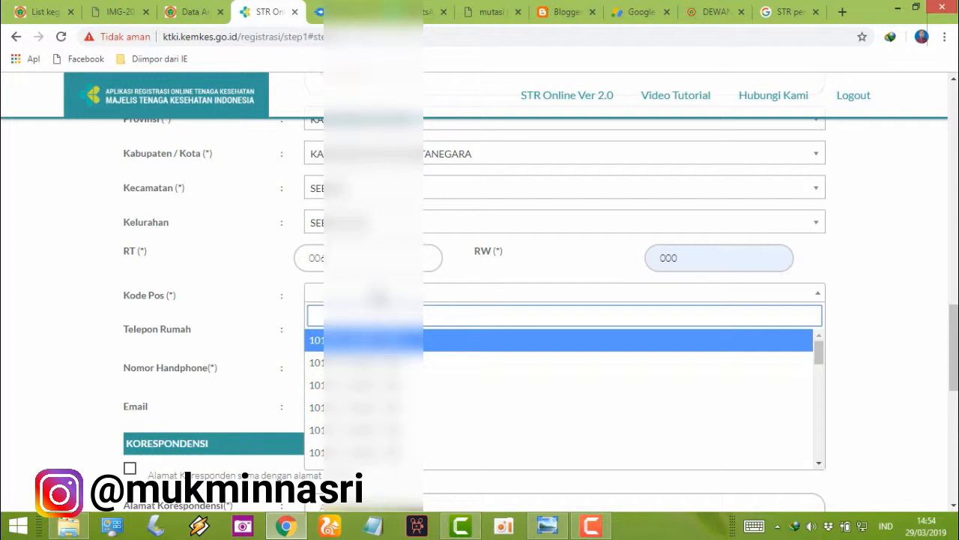
type("SEBULU")
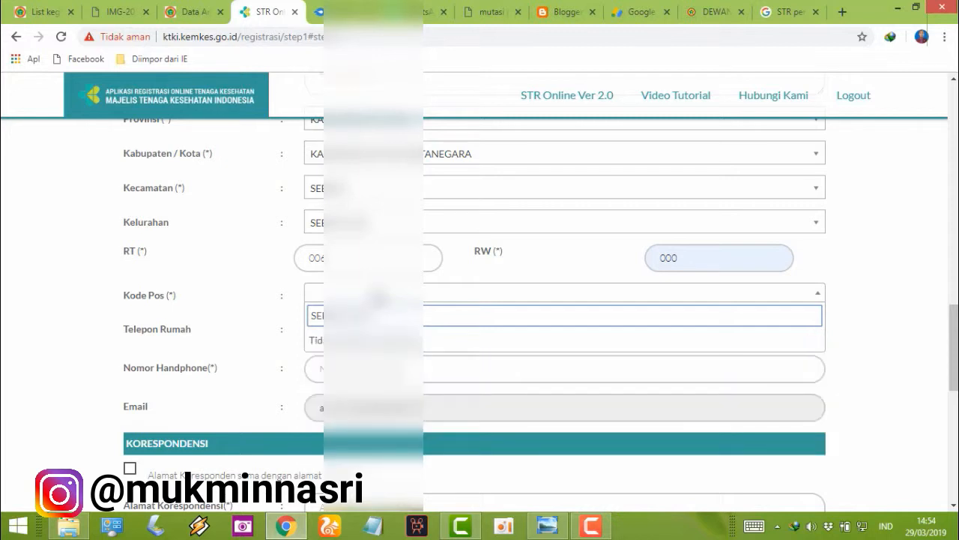
key("BackSpace")
key("BackSpace")
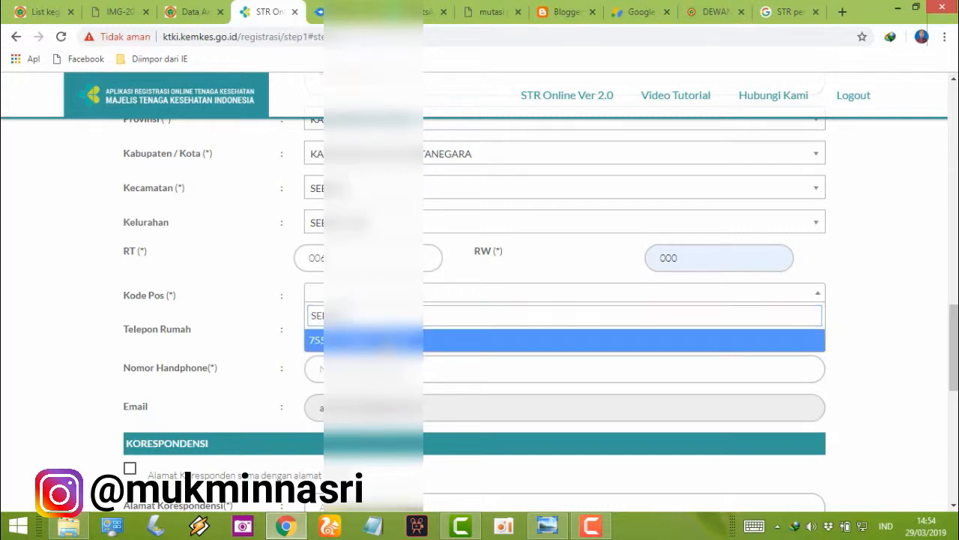
key("Return")
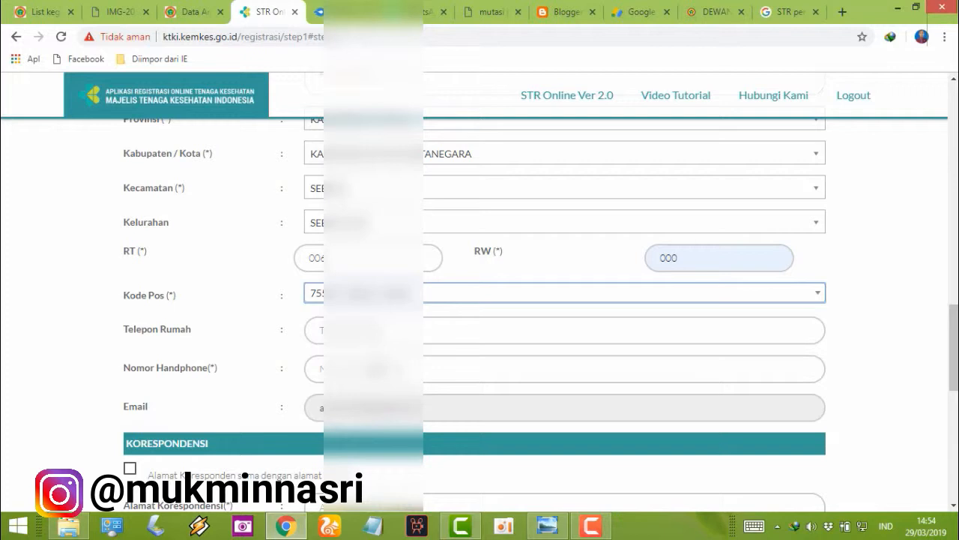
left_click(380, 368)
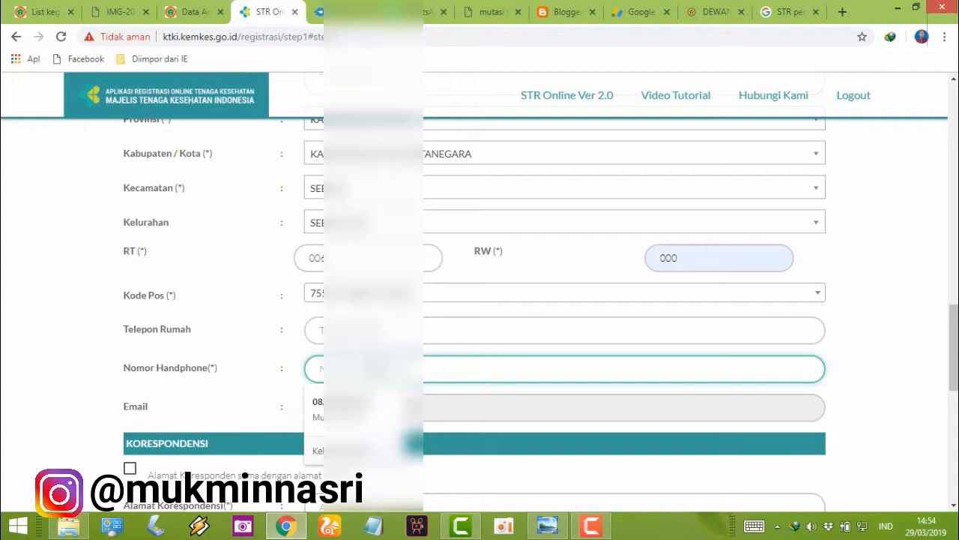
scroll(480, 300, "down", 4)
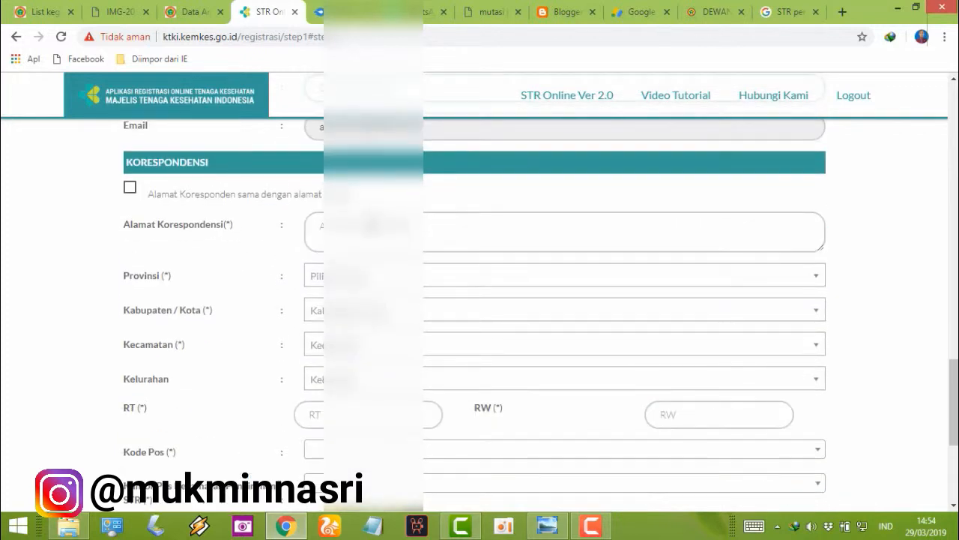
Step: Untick 'sama dengan alamat' and type a separate correspondence street address
left_click(371, 226)
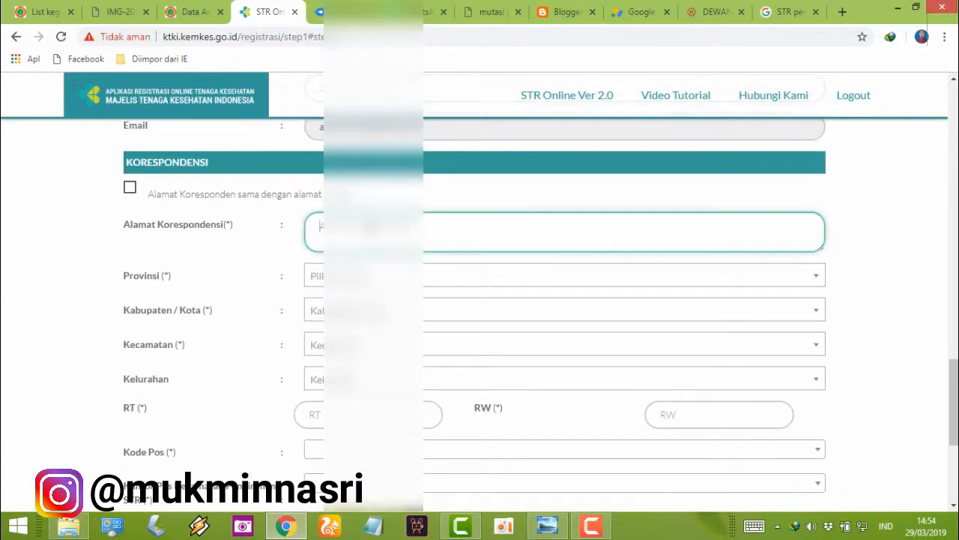
left_click(131, 191)
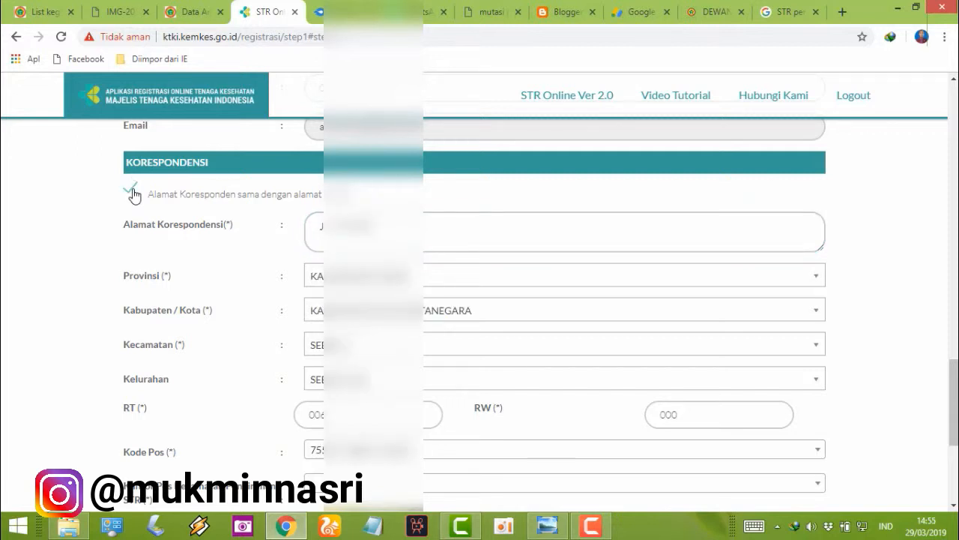
left_click(132, 191)
left_click_drag(375, 225, 285, 232)
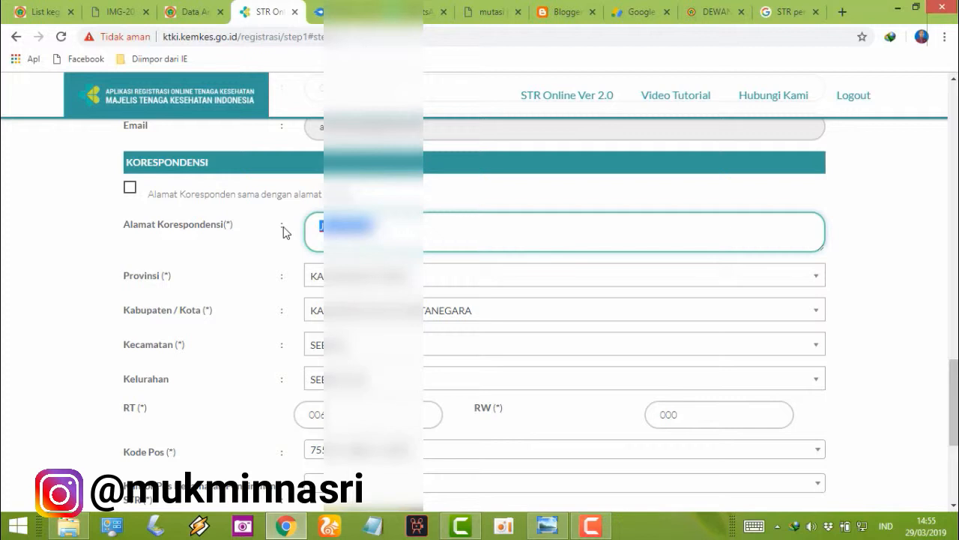
key("BackSpace")
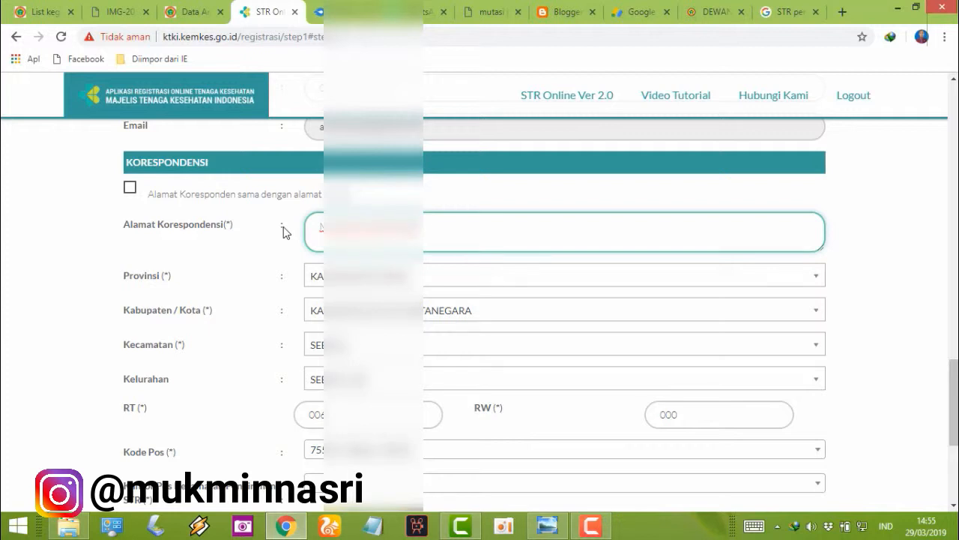
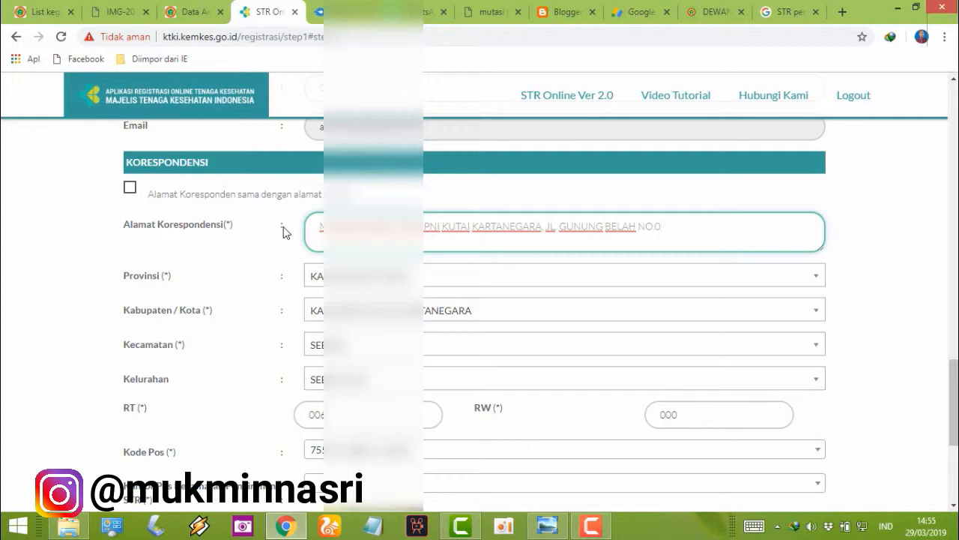
Step: Keep the province and choose the correspondence kecamatan and kelurahan
left_click(641, 282)
left_click(638, 284)
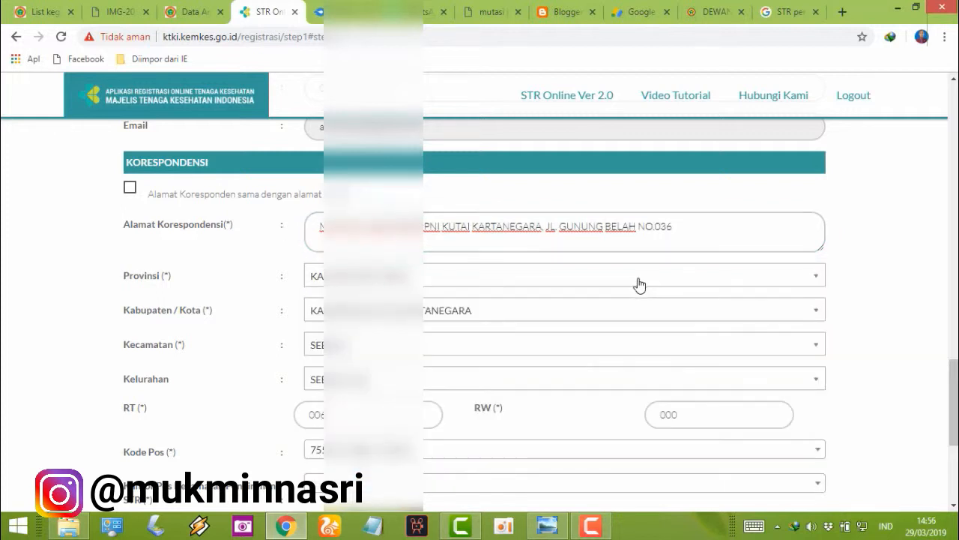
left_click(545, 349)
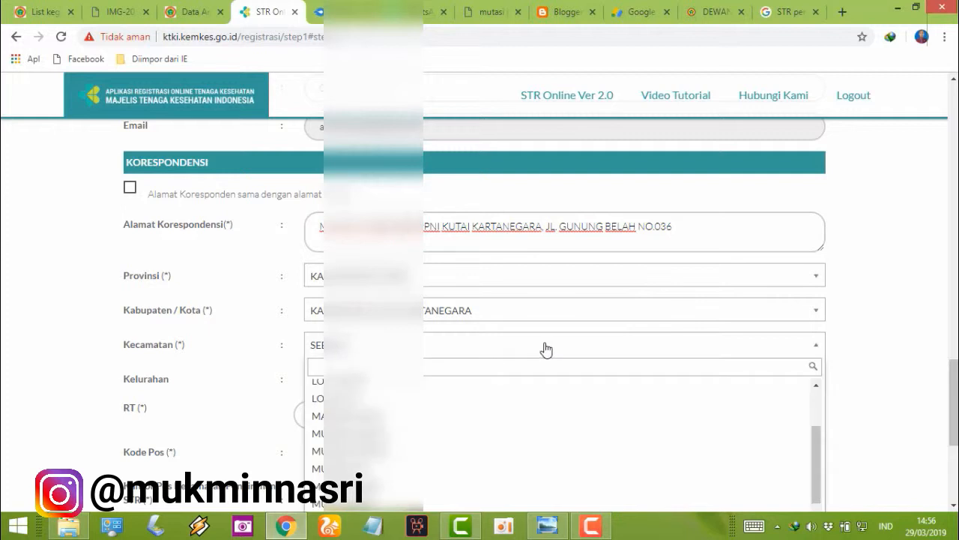
type("teng")
left_click(557, 393)
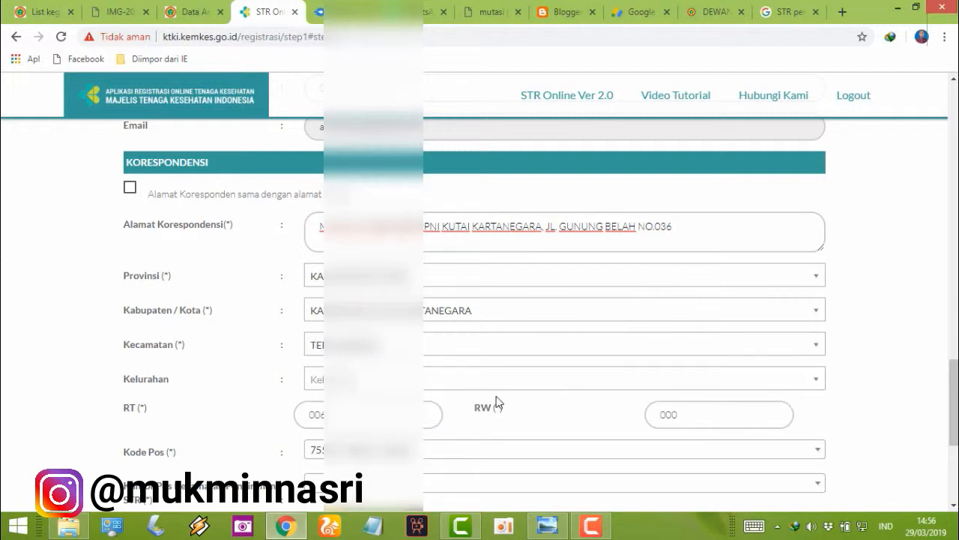
scroll(480, 375, "down", 1)
left_click(466, 319)
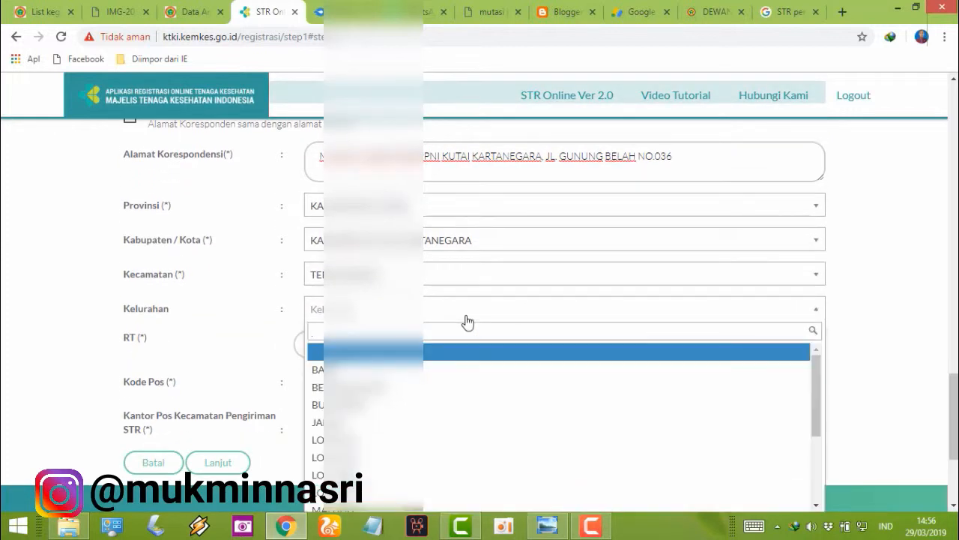
left_click(437, 441)
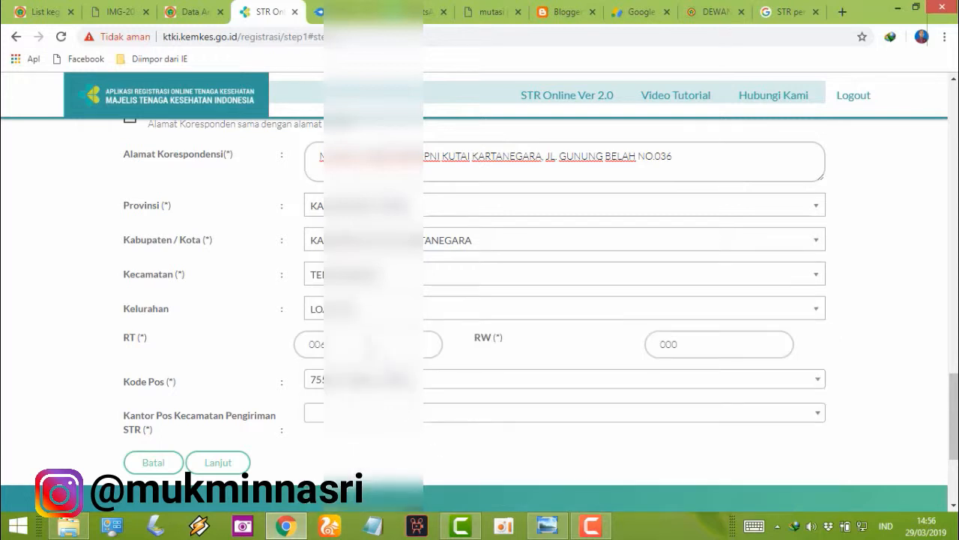
Step: Set the correspondence RT, accept the postal code, and pick the Kutai Kartanegara - Kaltim post office
left_click(375, 344)
key("BackSpace")
key("BackSpace")
key("BackSpace")
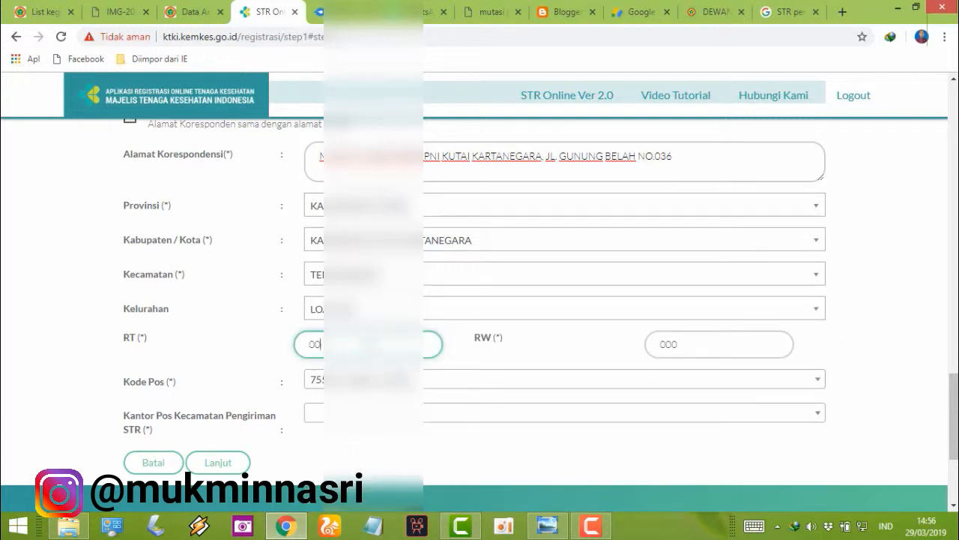
type("0")
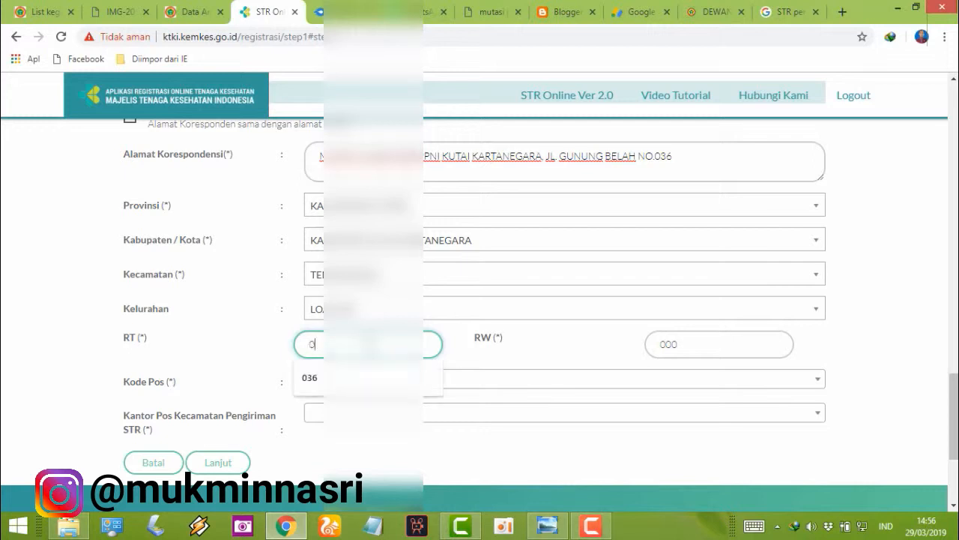
left_click(379, 378)
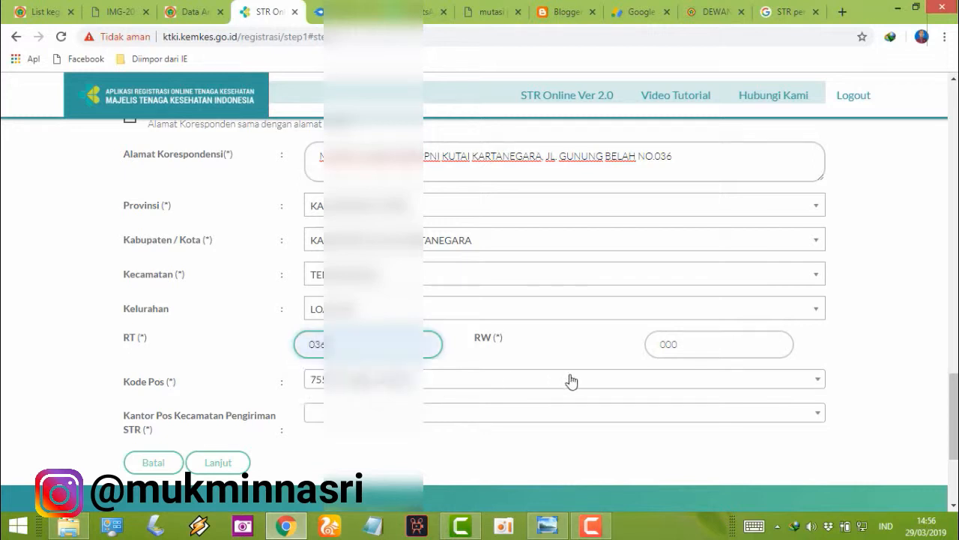
left_click(664, 345)
left_click(420, 380)
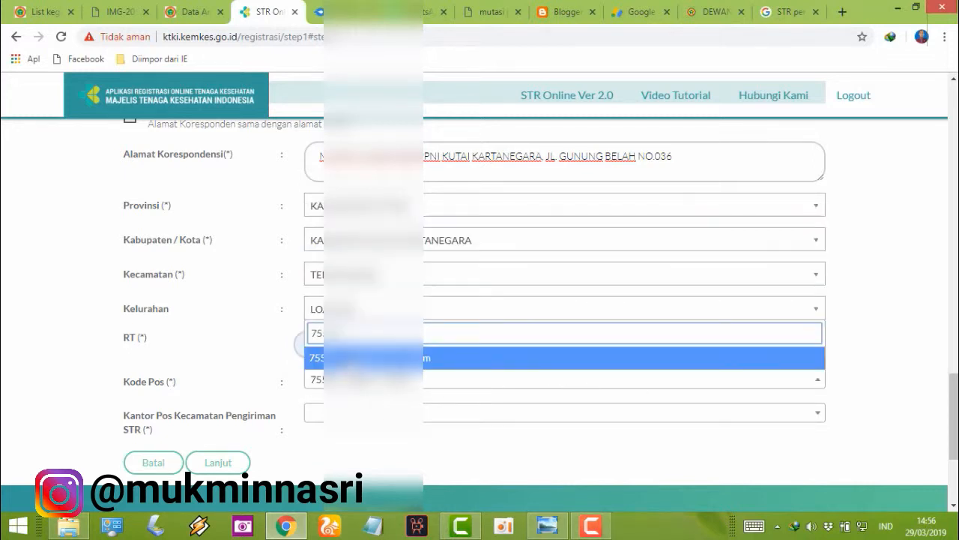
key("Return")
left_click(349, 412)
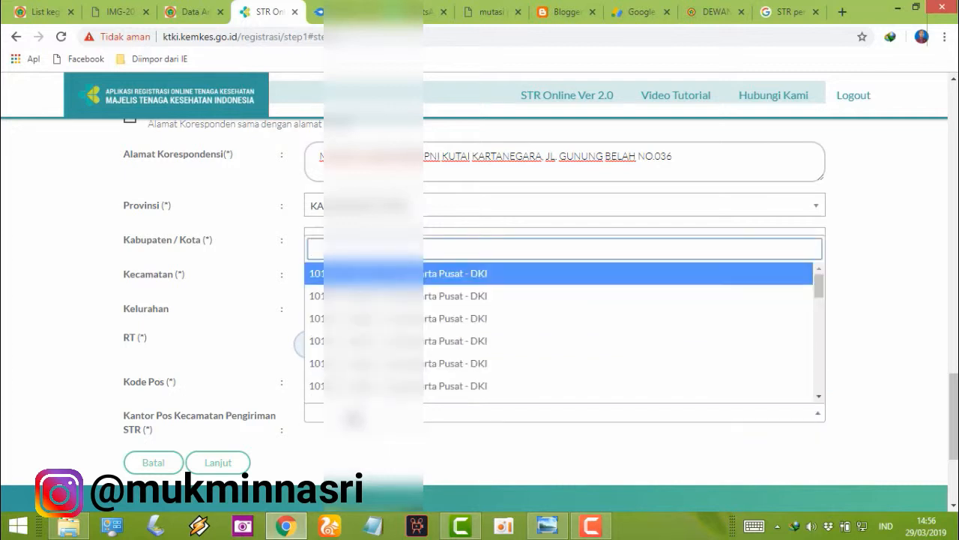
type("75")
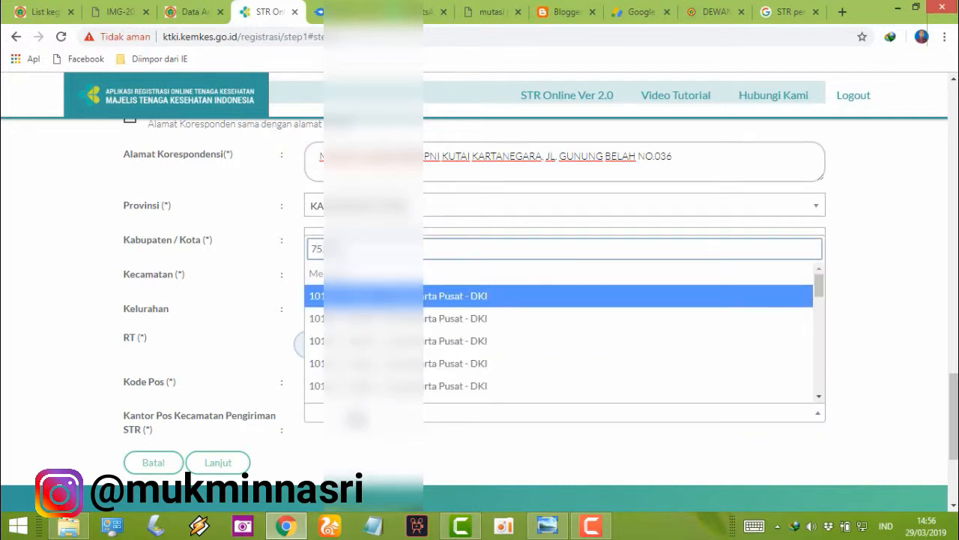
left_click(359, 399)
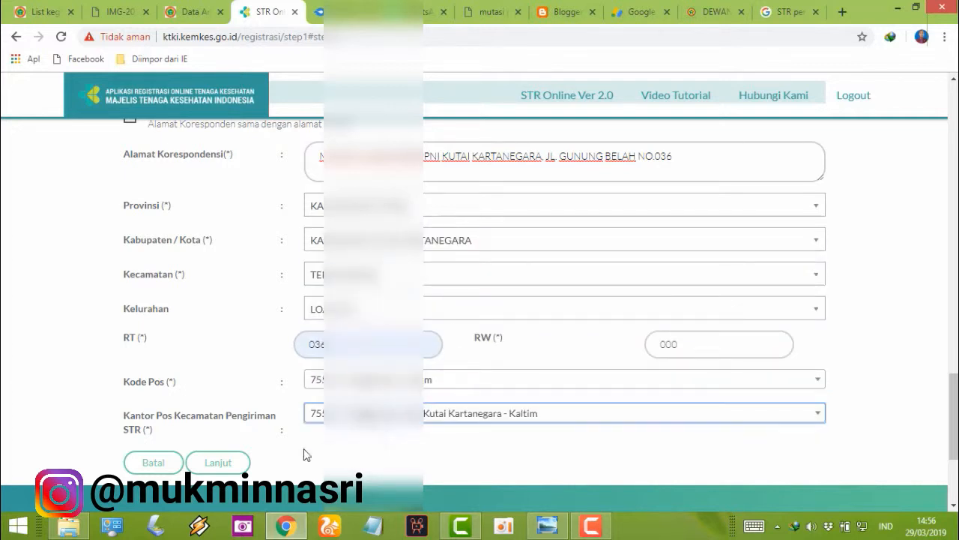
Step: Save the Step 1 biodata and continue to the next stage
left_click(224, 464)
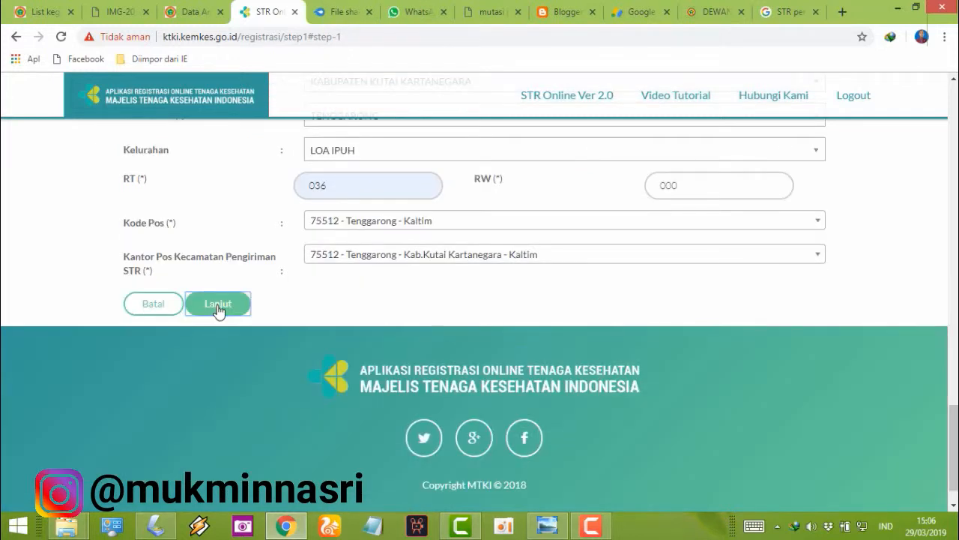
left_click(218, 306)
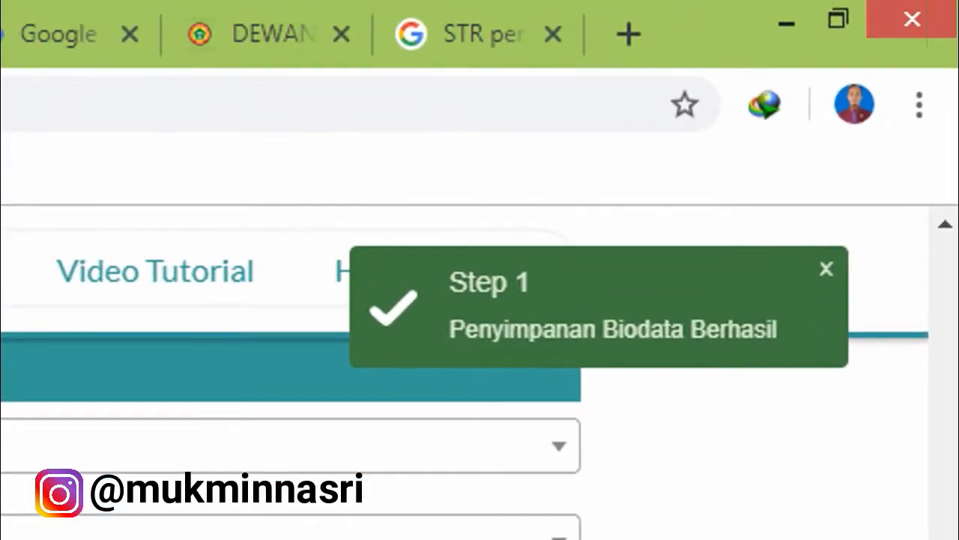
scroll(335, 375, "up", 5)
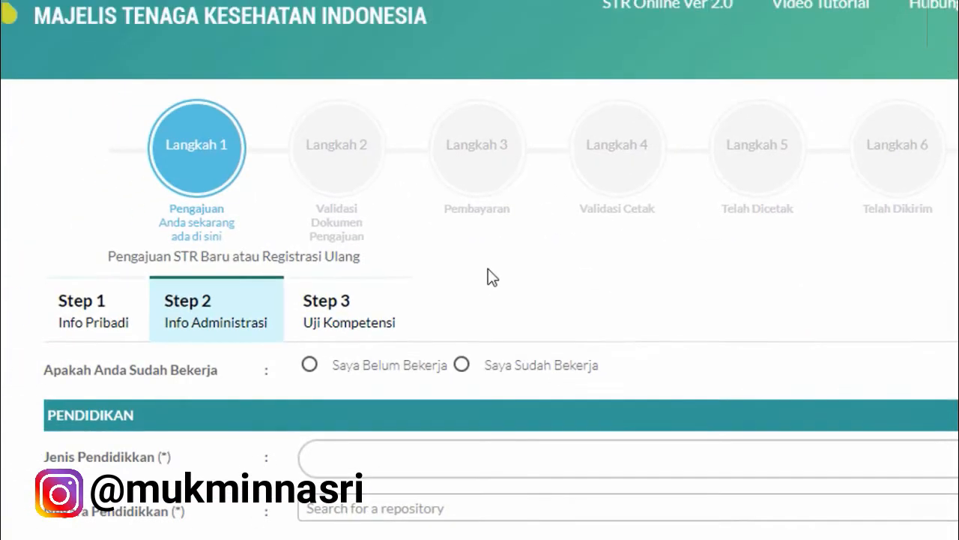
Step: Show the Step 2 Info Administrasi tab and expand the Jenis Pendidikkan dropdown
scroll(265, 215, "down", 1)
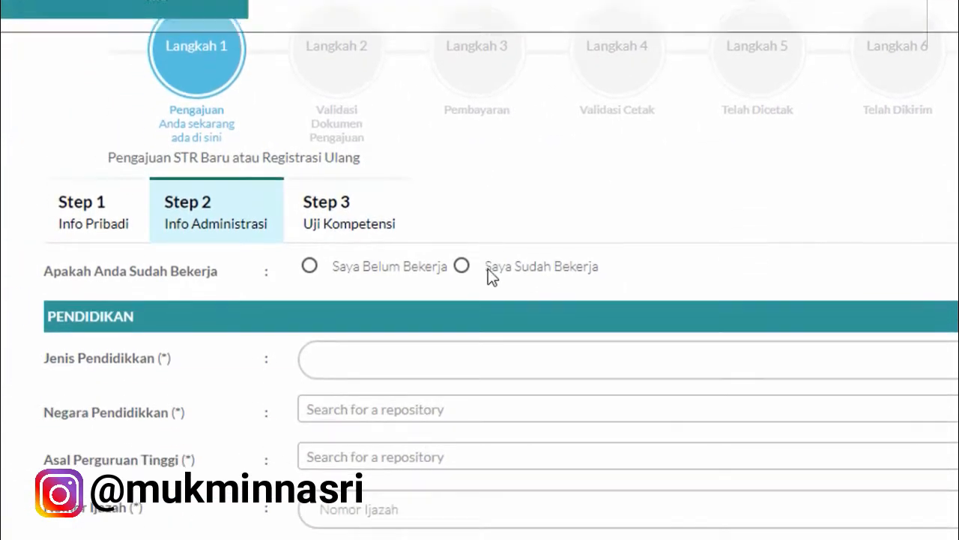
left_click(88, 219)
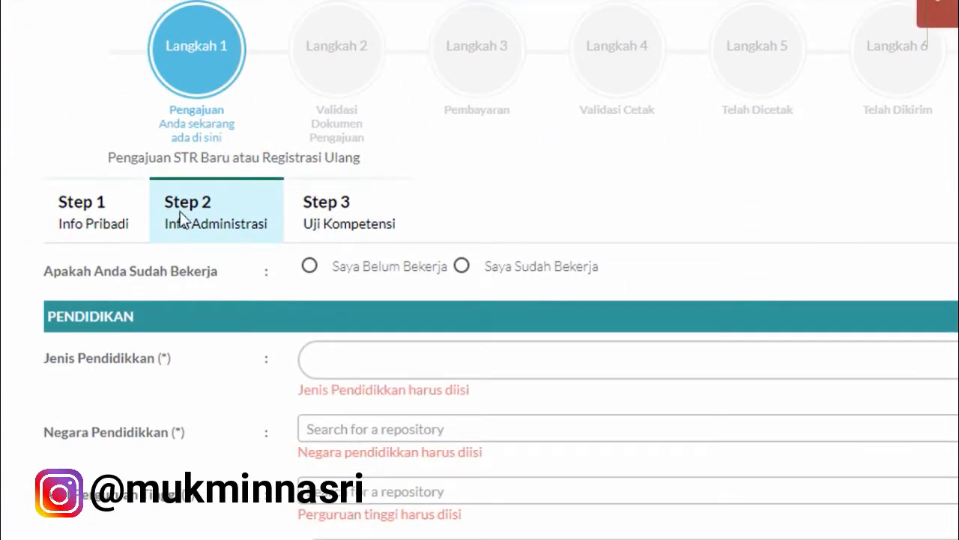
left_click(439, 353)
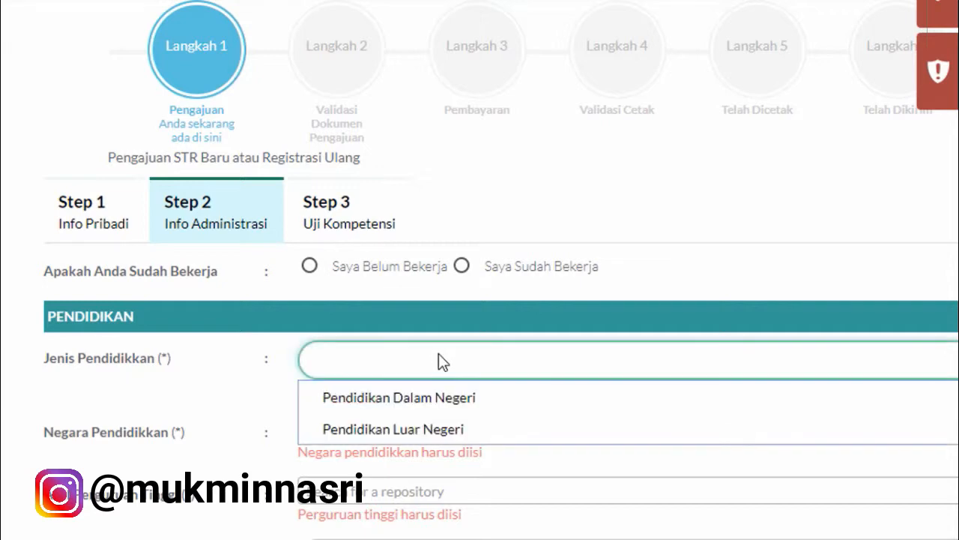
Step: Set Jenis Pendidikkan to Pendidikan Dalam Negeri and Negara to Indonesia
left_click(424, 397)
scroll(455, 388, "down", 4)
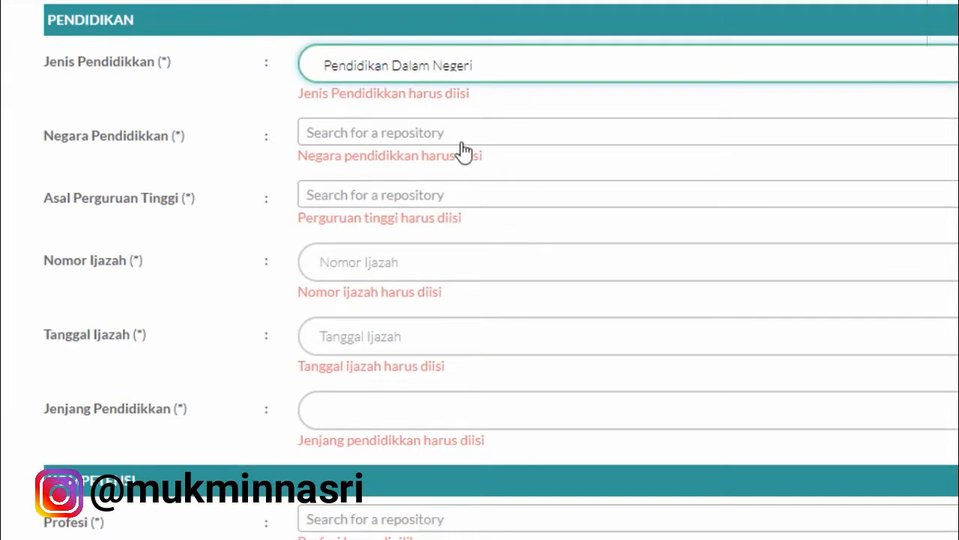
left_click(462, 143)
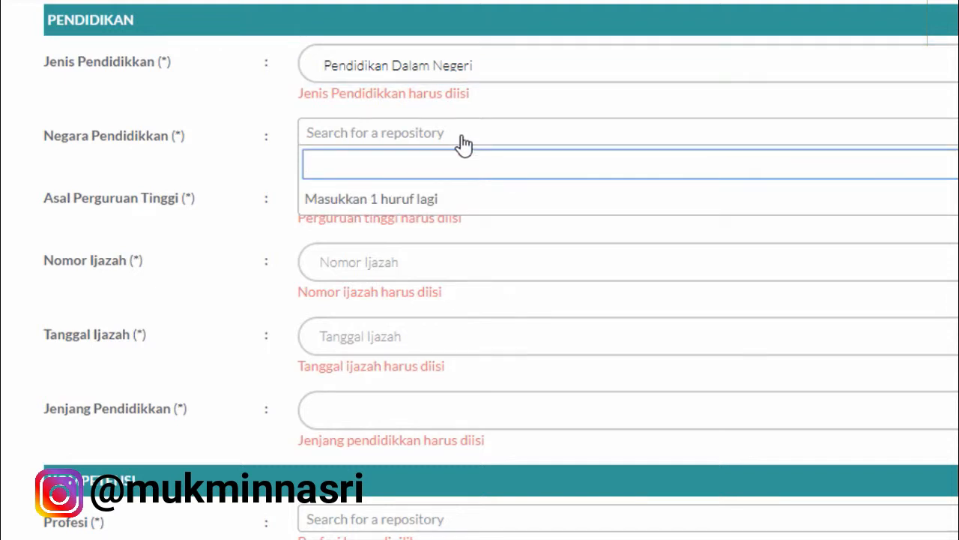
type("INDO")
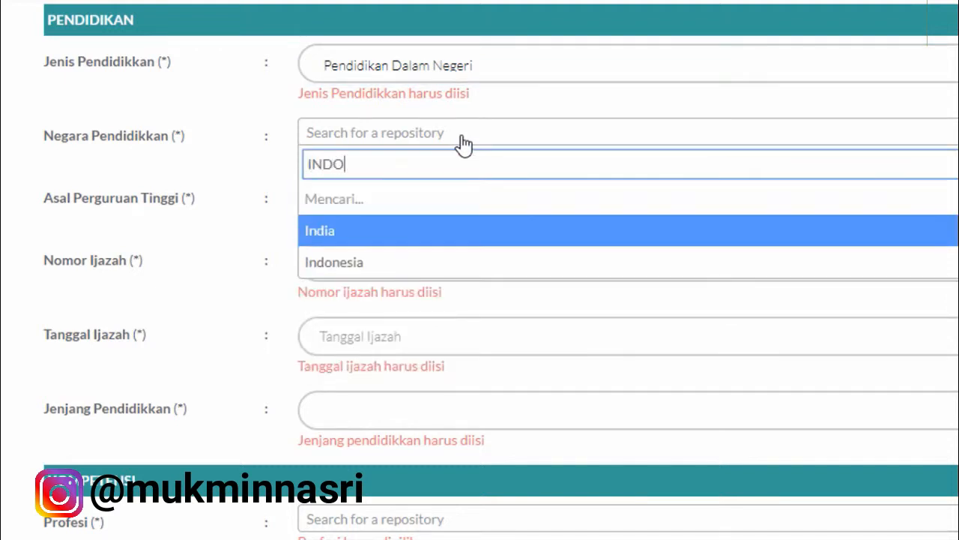
left_click(424, 208)
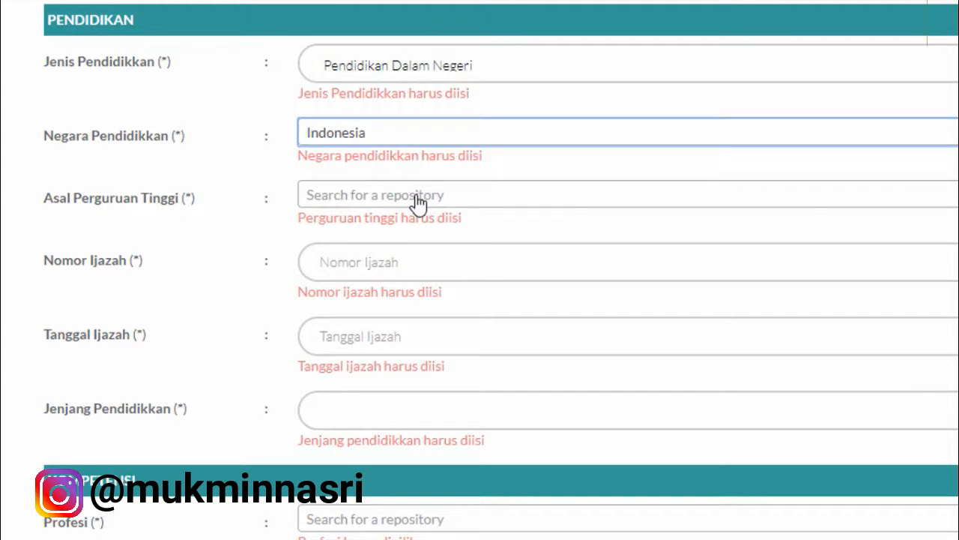
Step: Search POLTEKKES KEMENKES and select 405024 - Poltekkes Kemenkes Kalimantan Timur as the institution
left_click(418, 204)
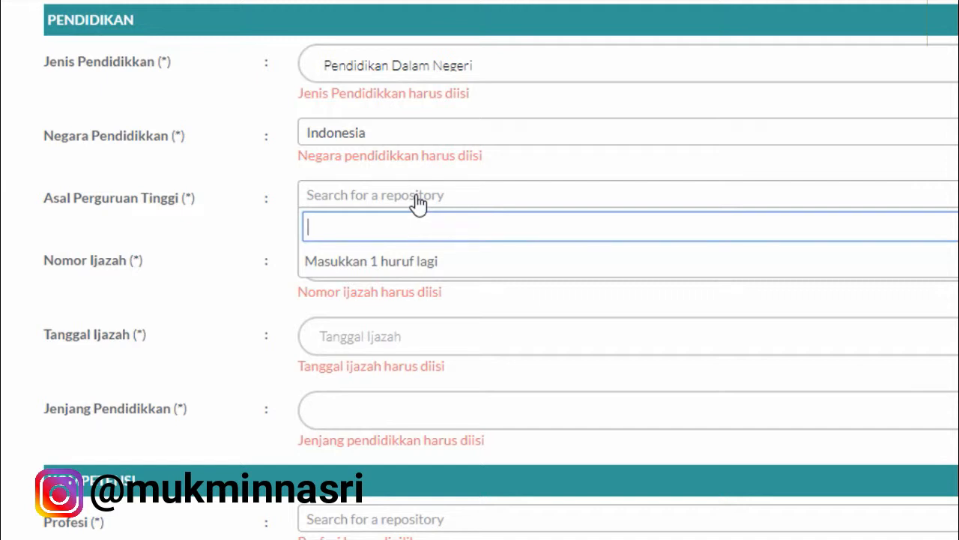
type("S")
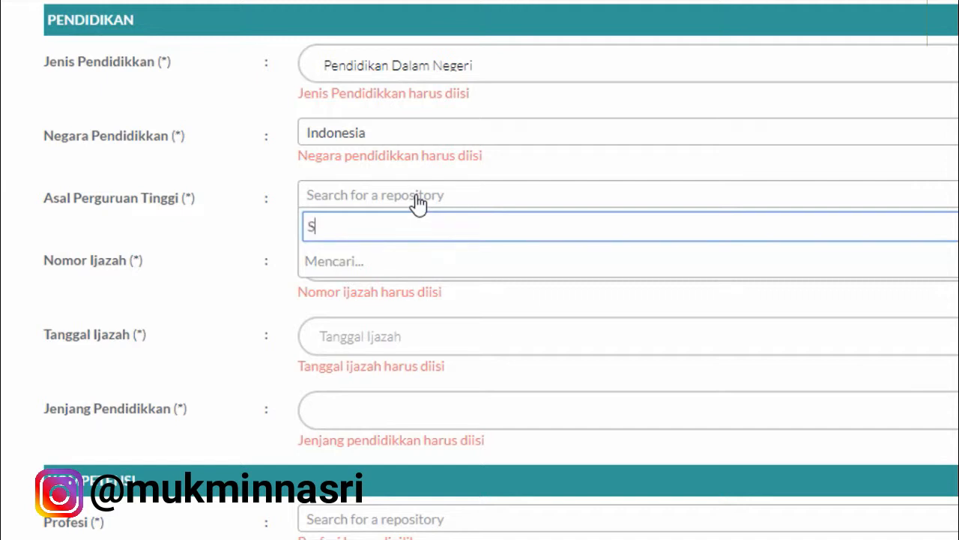
type("PK")
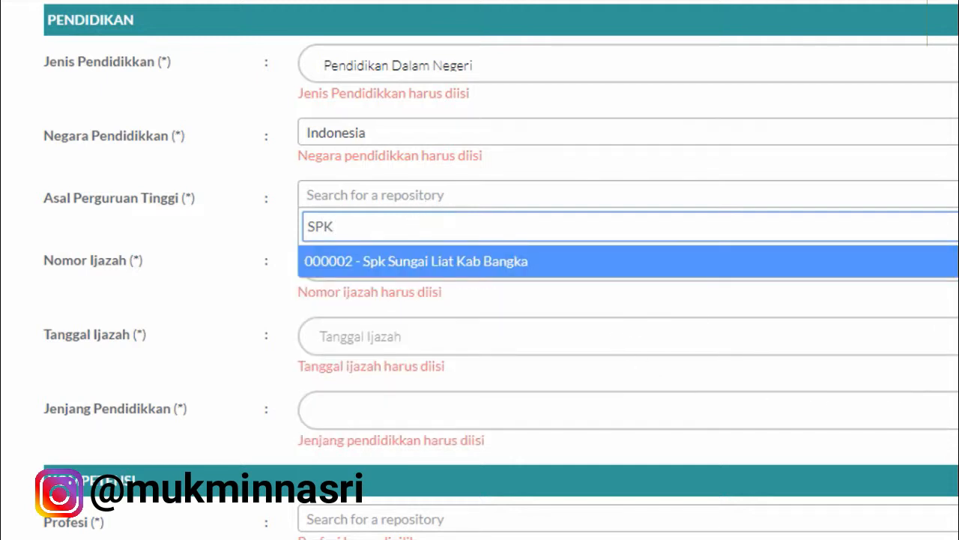
key("BackSpace")
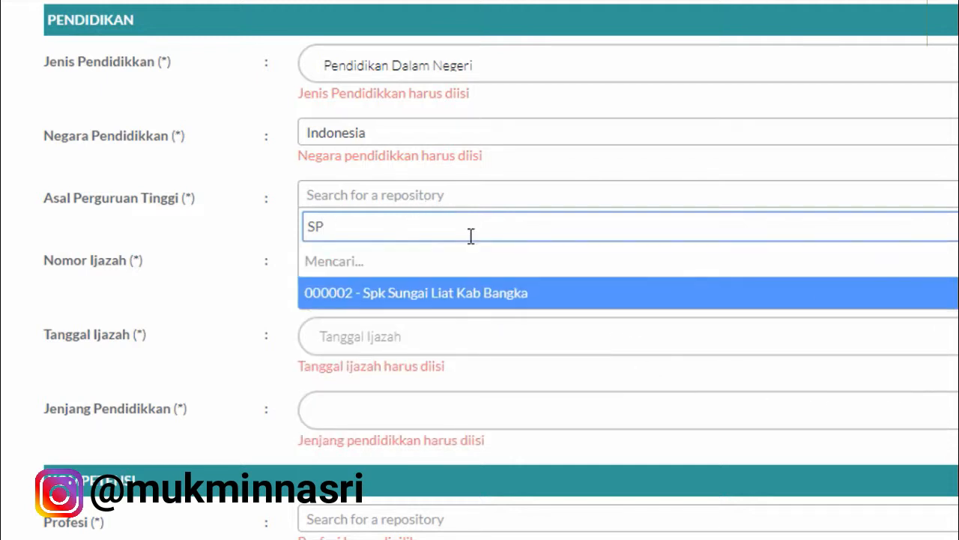
key("BackSpace")
key("BackSpace")
type("POL")
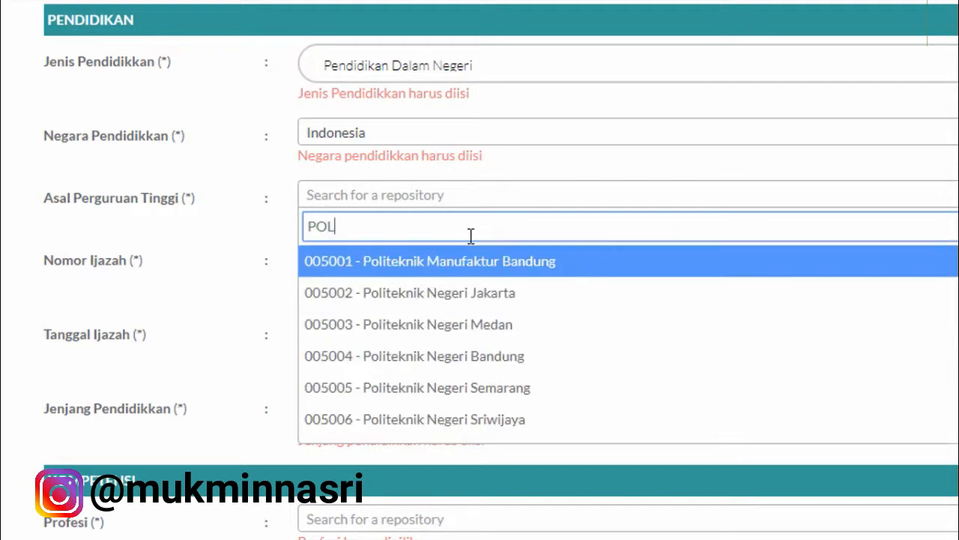
type("TEKES")
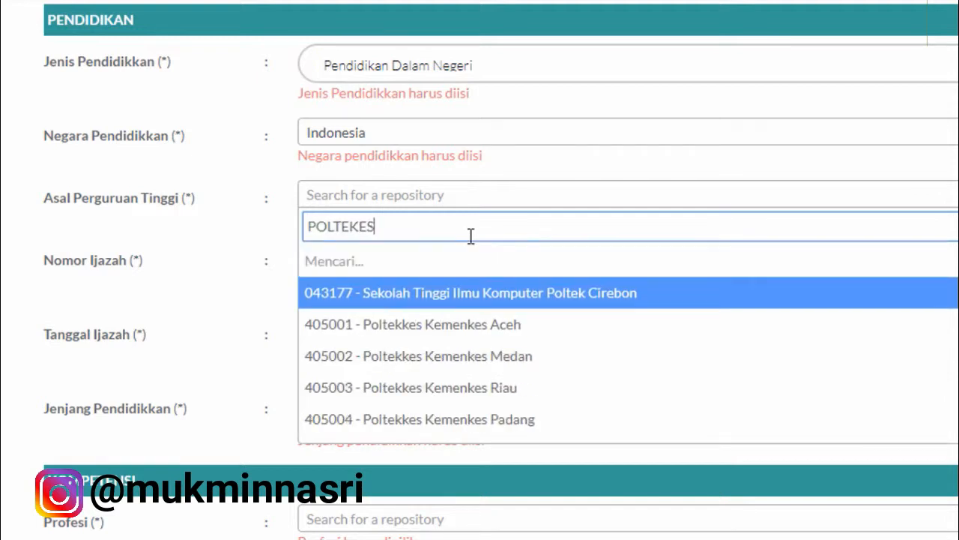
type(" K")
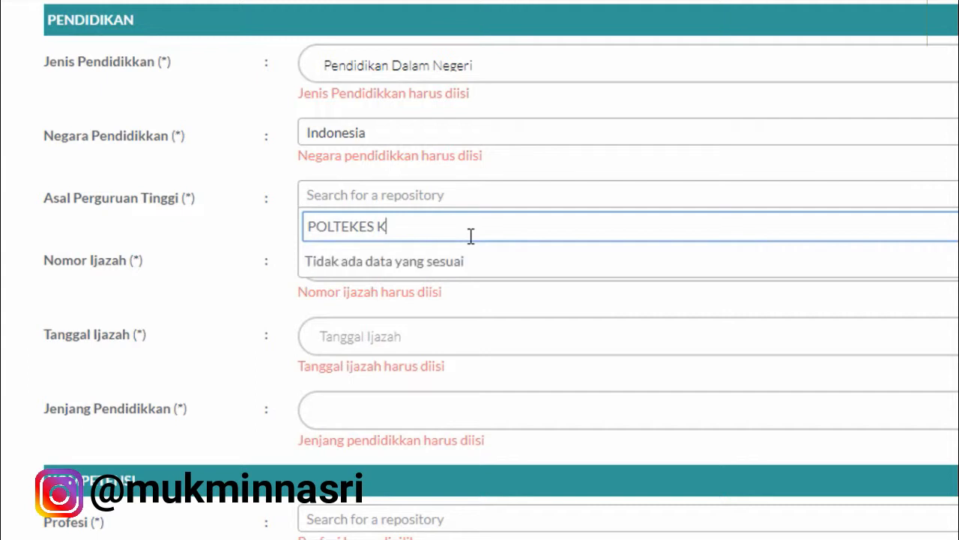
key("BackSpace")
key("BackSpace")
key("BackSpace")
key("BackSpace")
key("BackSpace")
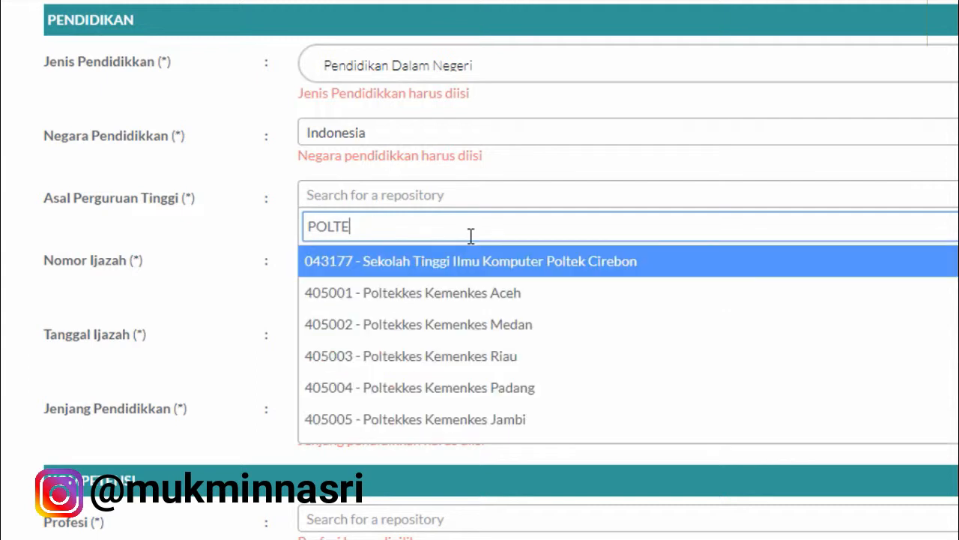
type("KKES")
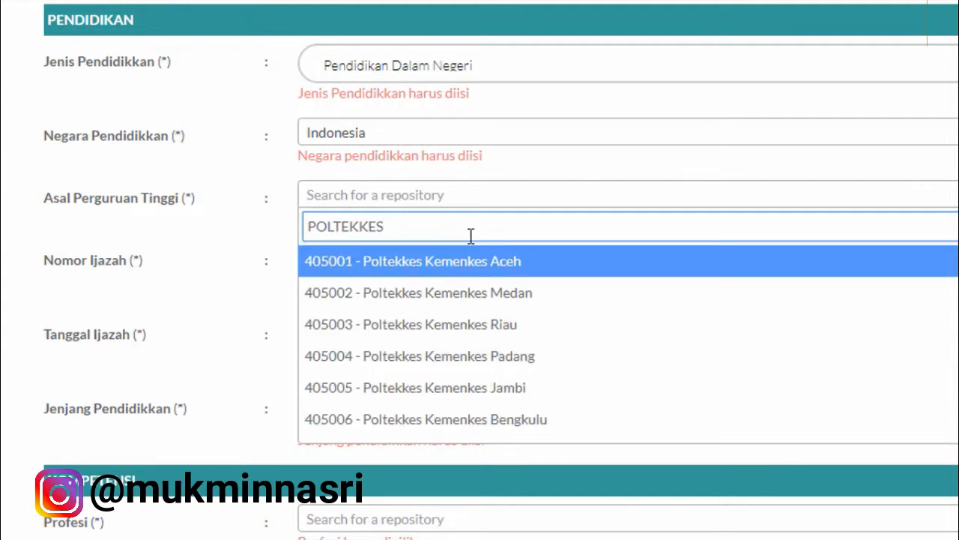
type(" KEME")
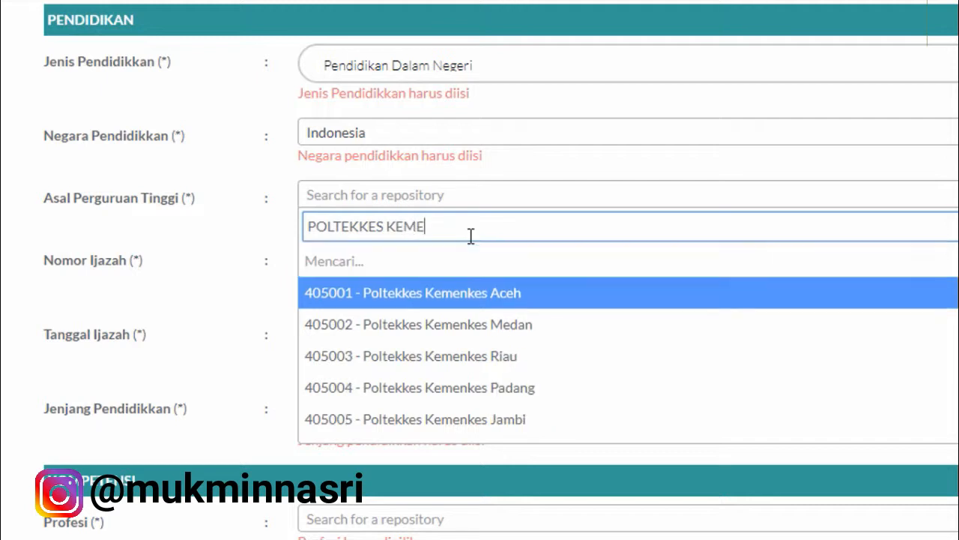
type("NKES K")
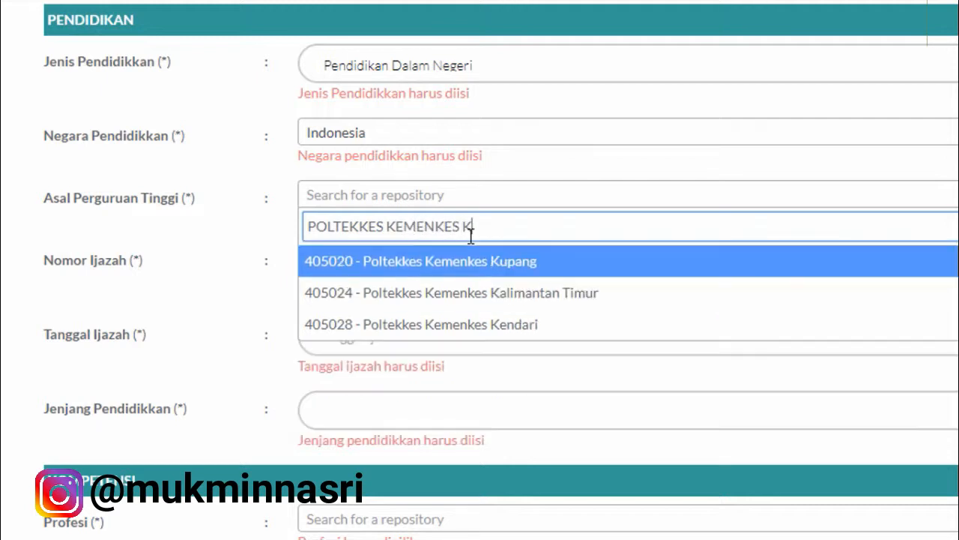
left_click(533, 301)
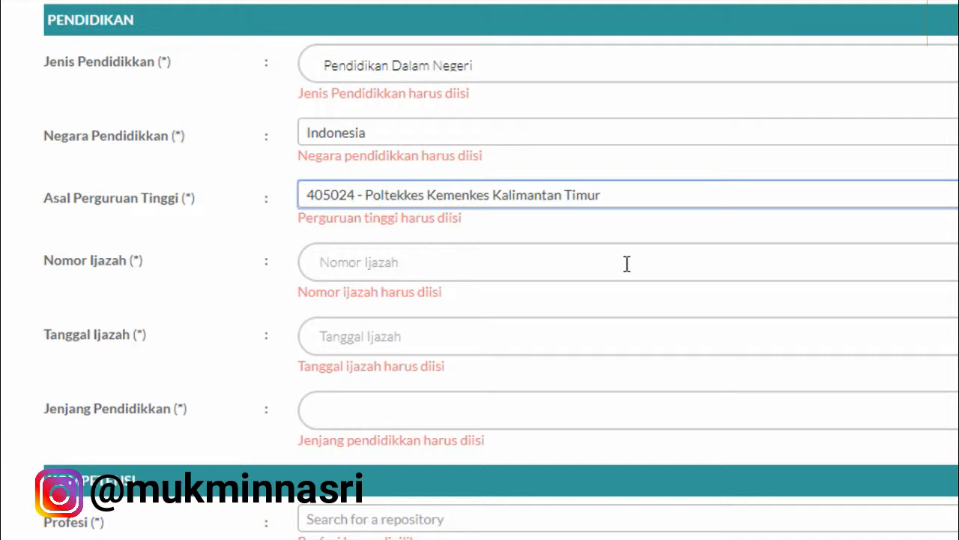
Step: Enter the diploma number in the Nomor Ijazah field
left_click(581, 262)
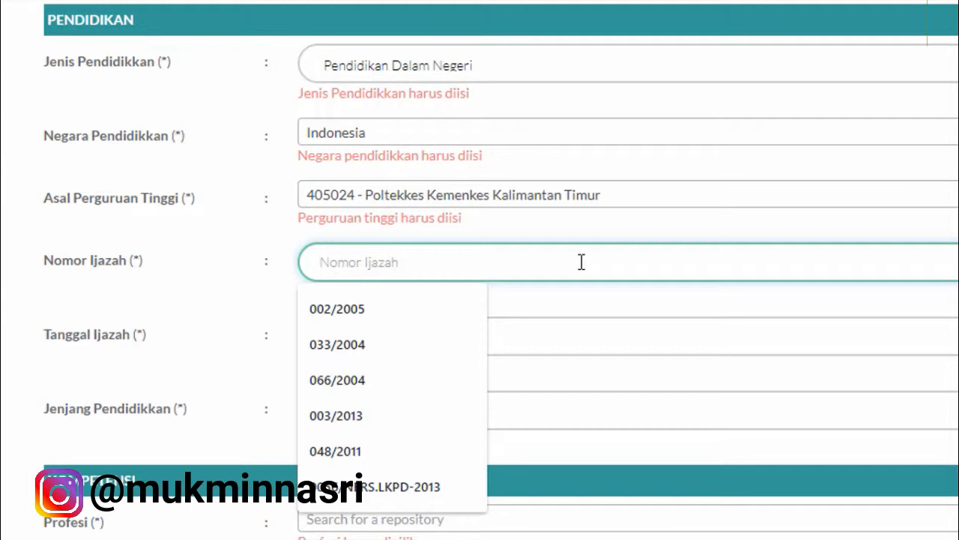
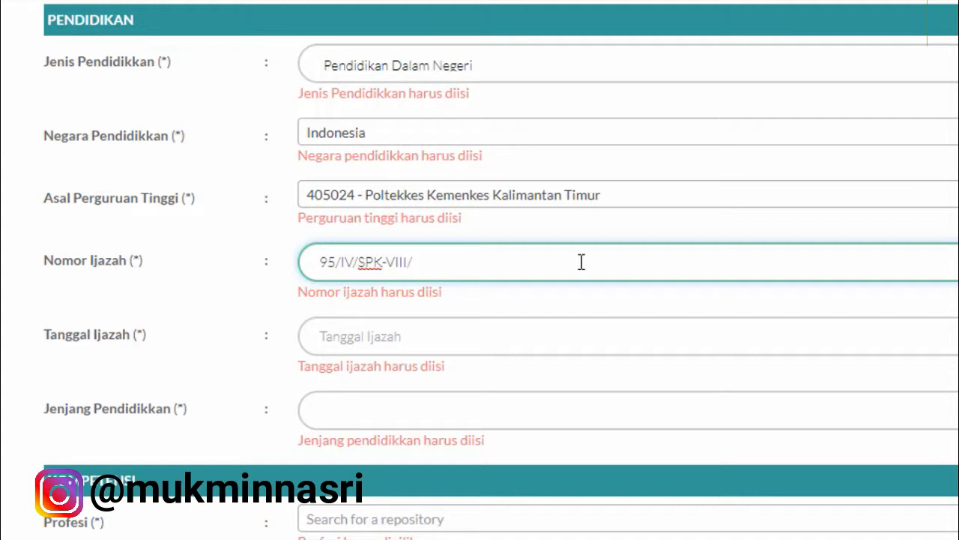
Step: Pick 10 August 1983 as the Tanggal Ijazah in the date picker
left_click(514, 330)
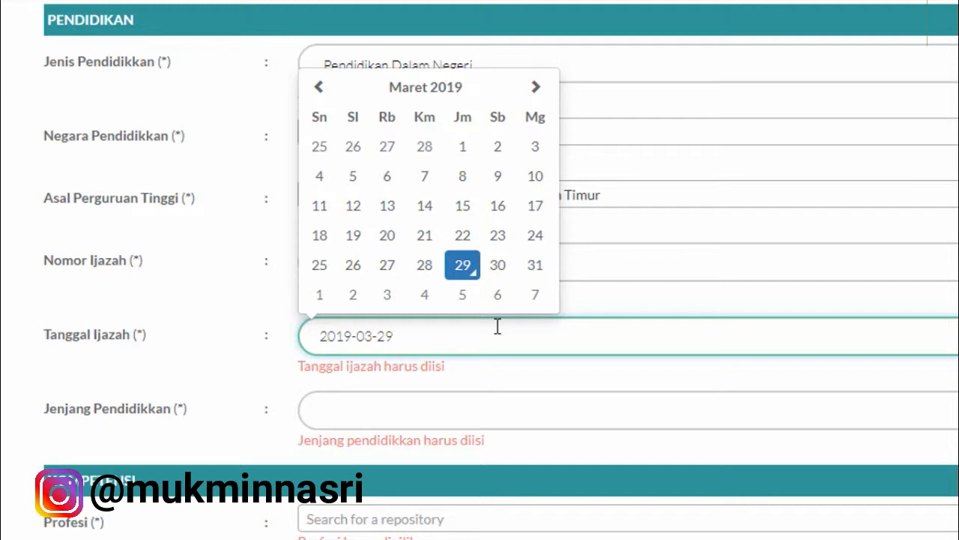
left_click(428, 90)
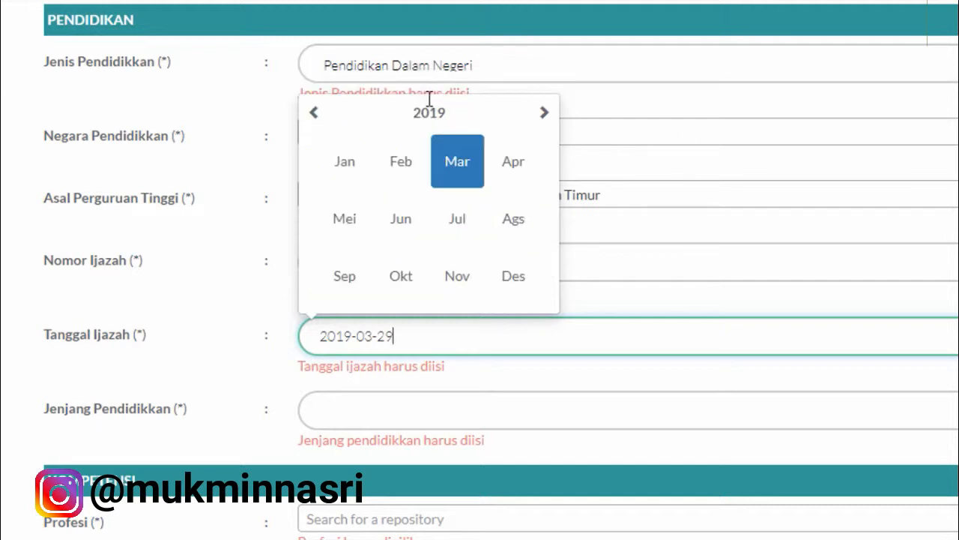
left_click(429, 111)
left_click(315, 113)
left_click(315, 113)
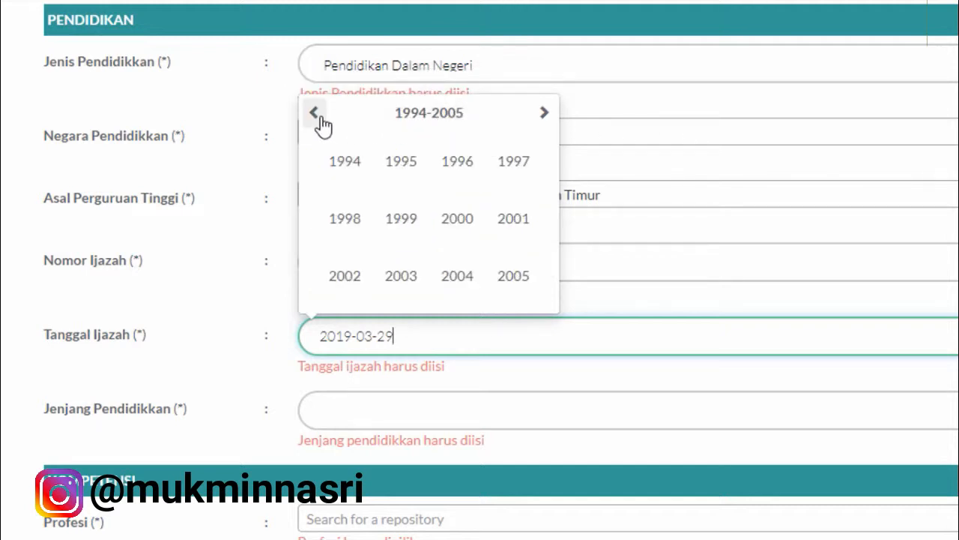
left_click(314, 113)
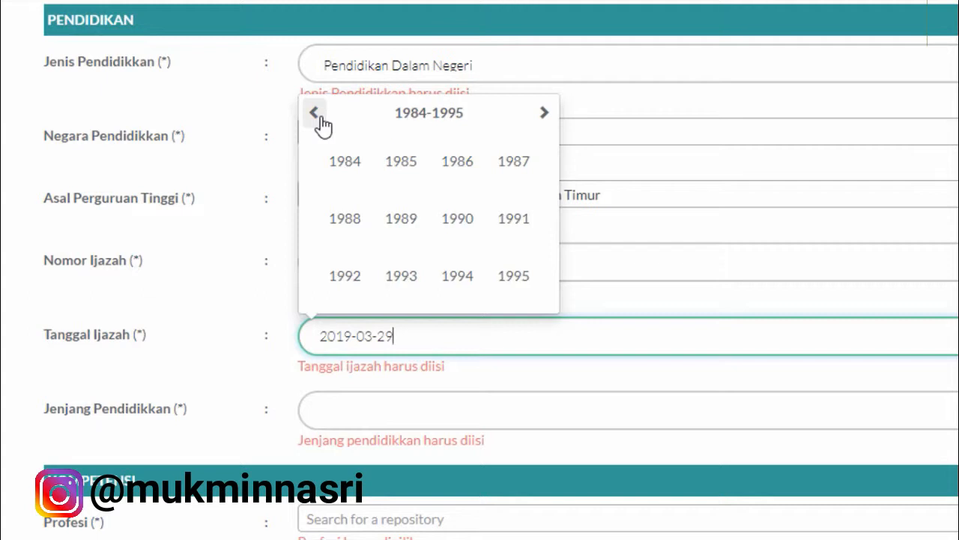
left_click(318, 115)
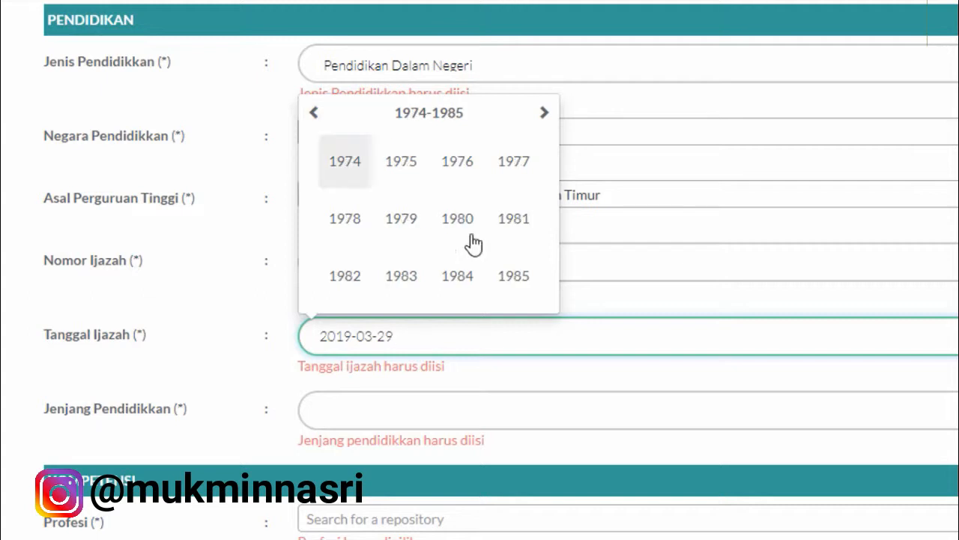
left_click(409, 283)
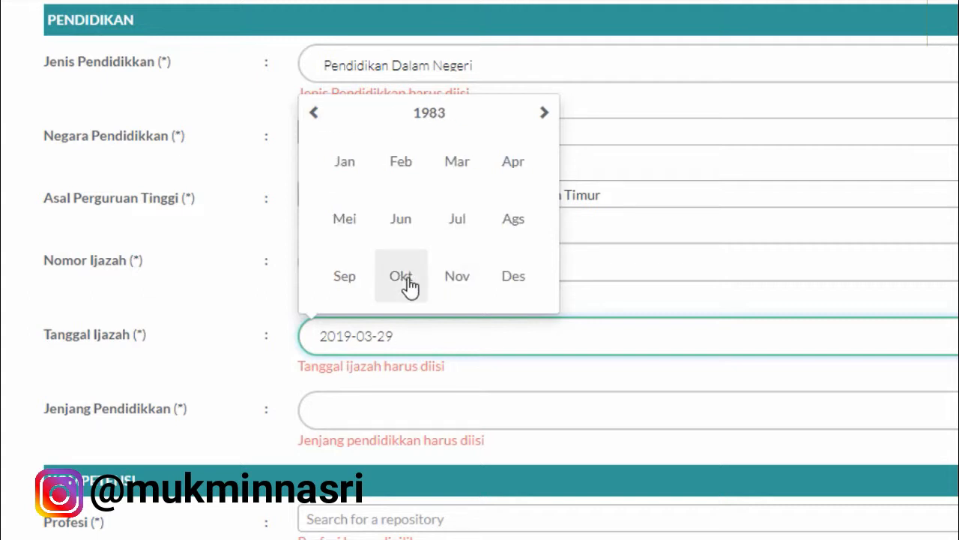
left_click(504, 225)
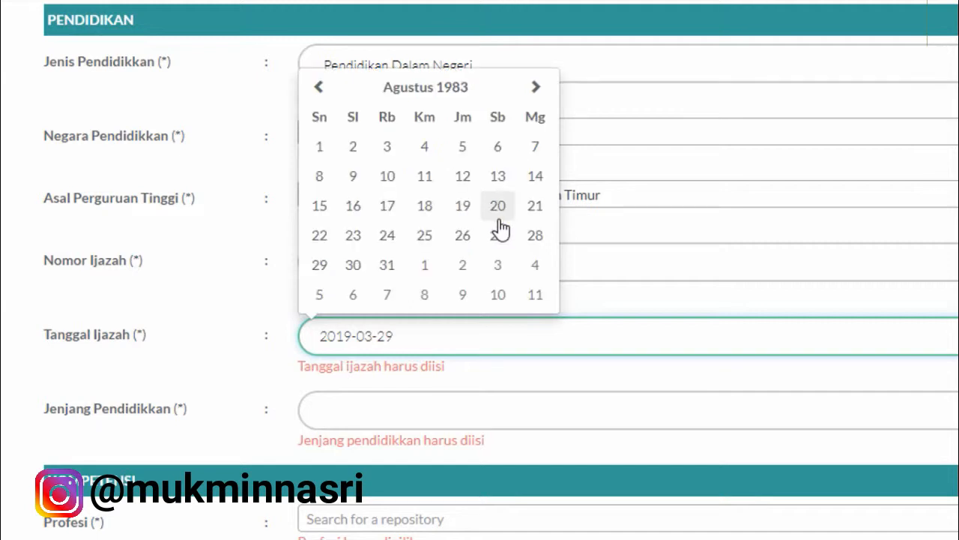
left_click(383, 179)
Step: Set the education level to Di Bawah DIII
scroll(480, 315, "down", 3)
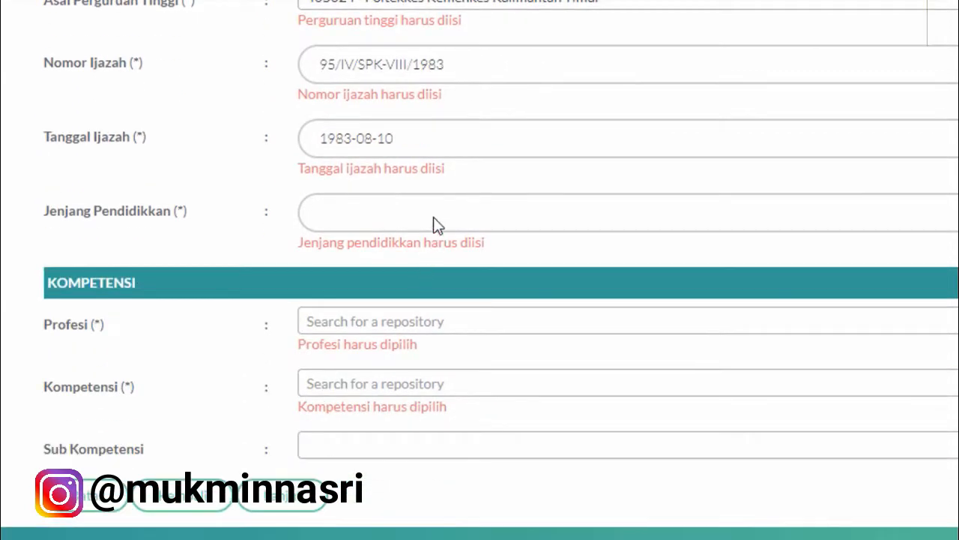
left_click(433, 214)
left_click(432, 251)
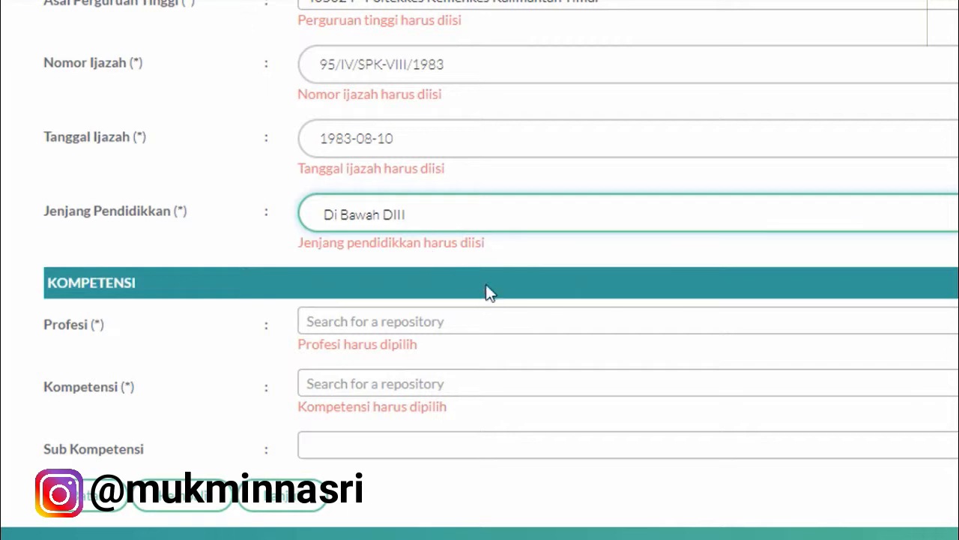
Step: Choose Perawat as Profesi and Perawat Kesehatan - (SPK) as Kompetensi
left_click(490, 325)
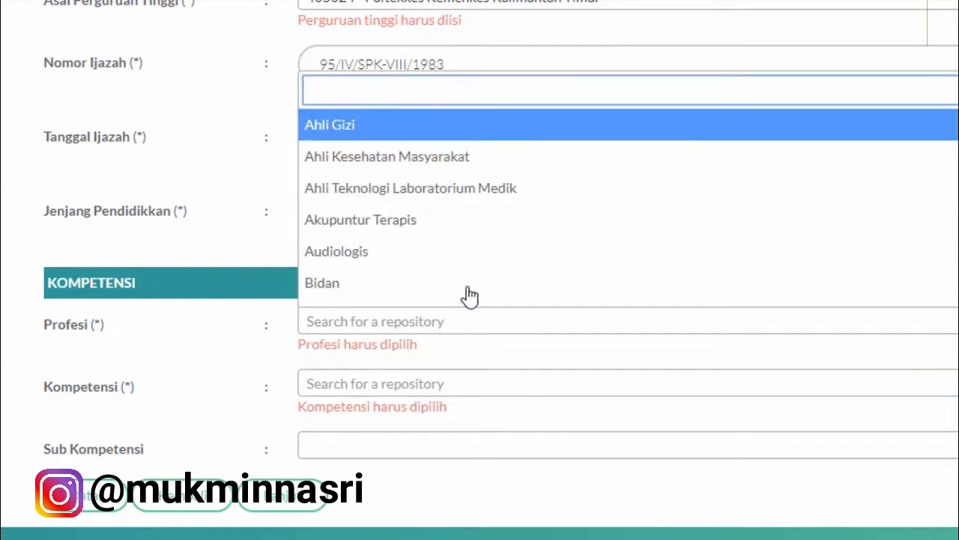
scroll(418, 281, "down", 5)
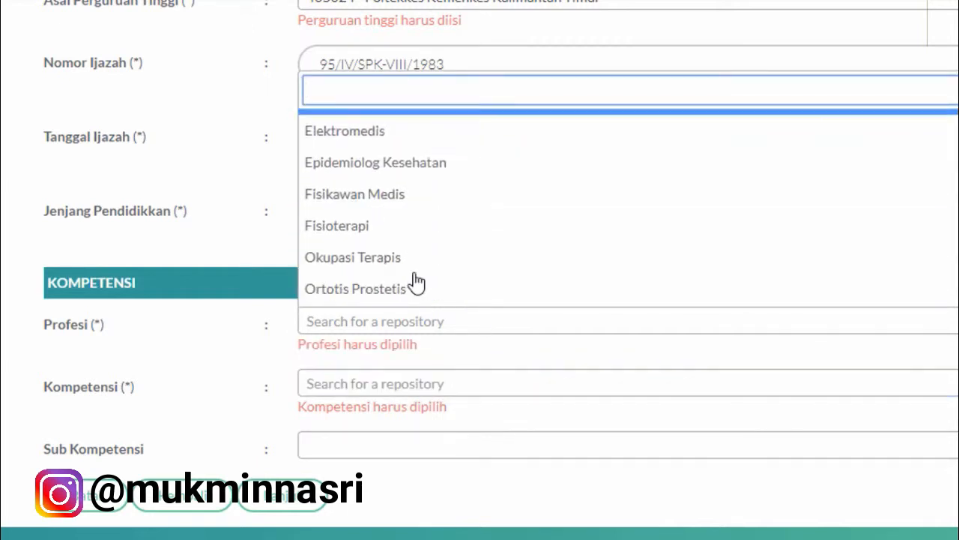
scroll(416, 188, "down", 3)
scroll(420, 211, "down", 2)
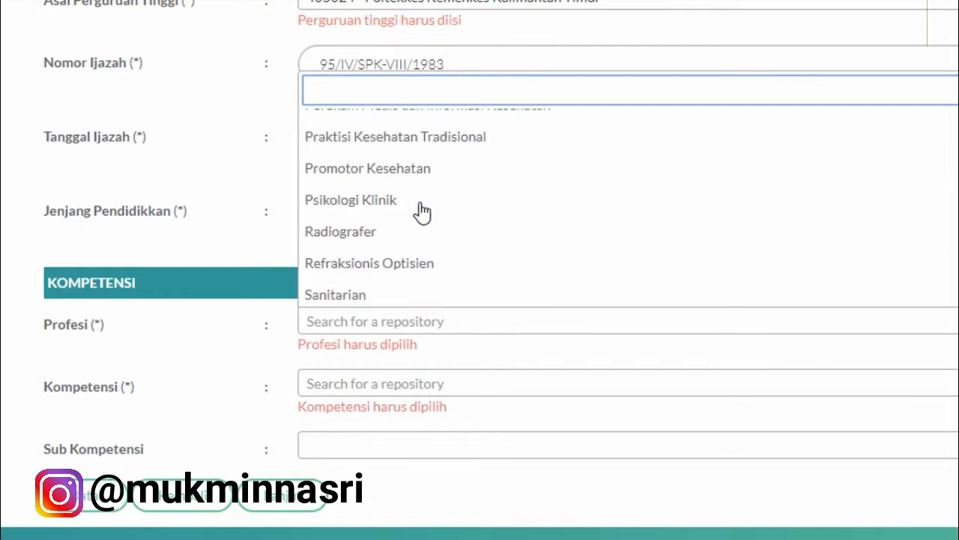
scroll(418, 213, "up", 2)
left_click(415, 189)
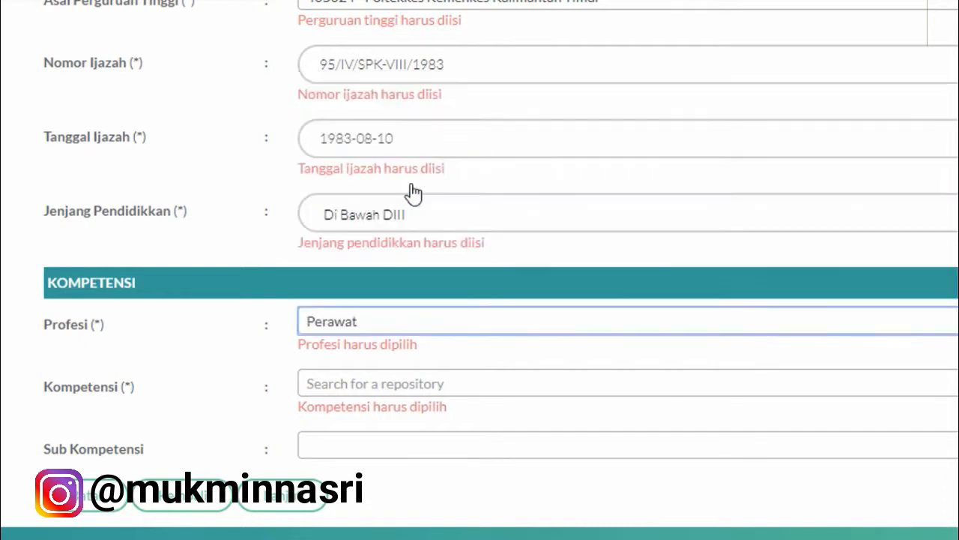
left_click(467, 386)
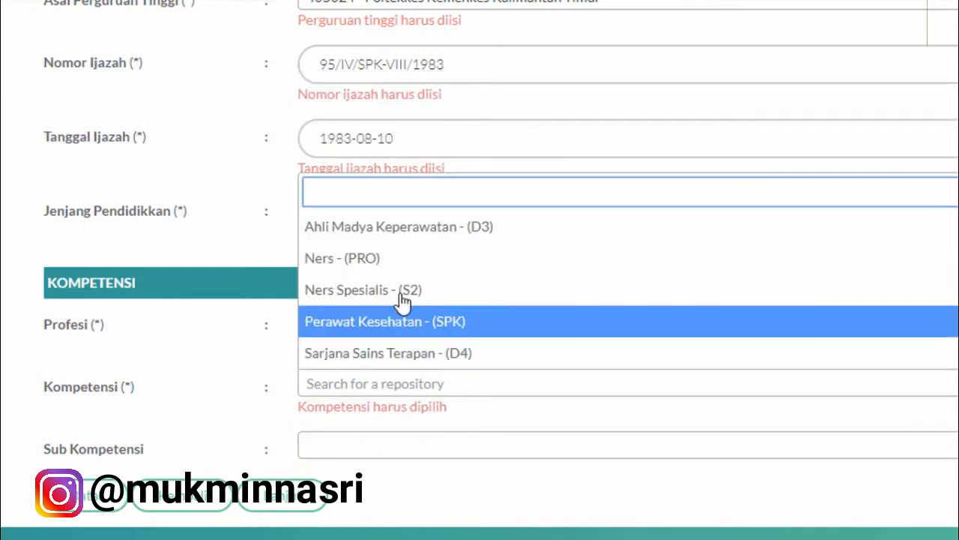
left_click(415, 330)
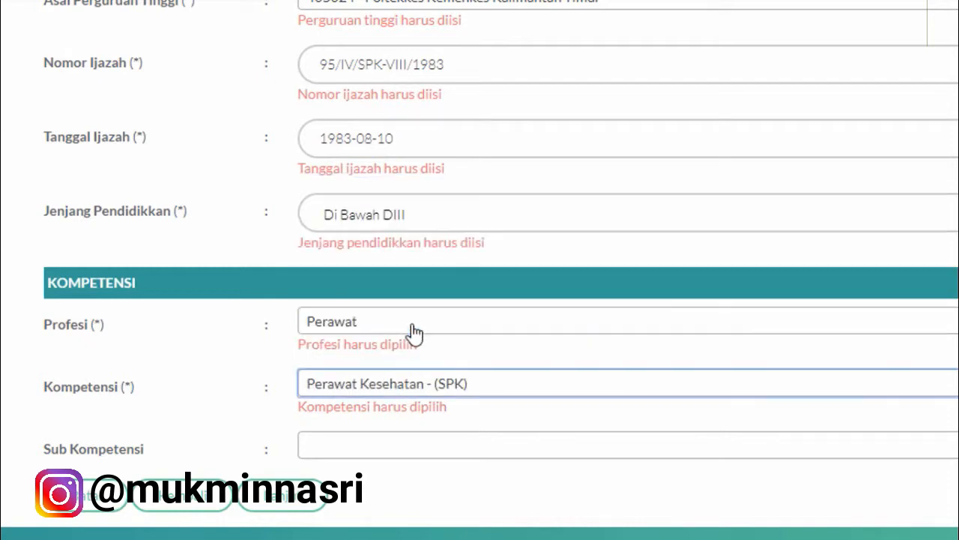
Step: Leave Sub Kompetensi empty and proceed with Lanjut to the competency-test step
left_click(404, 458)
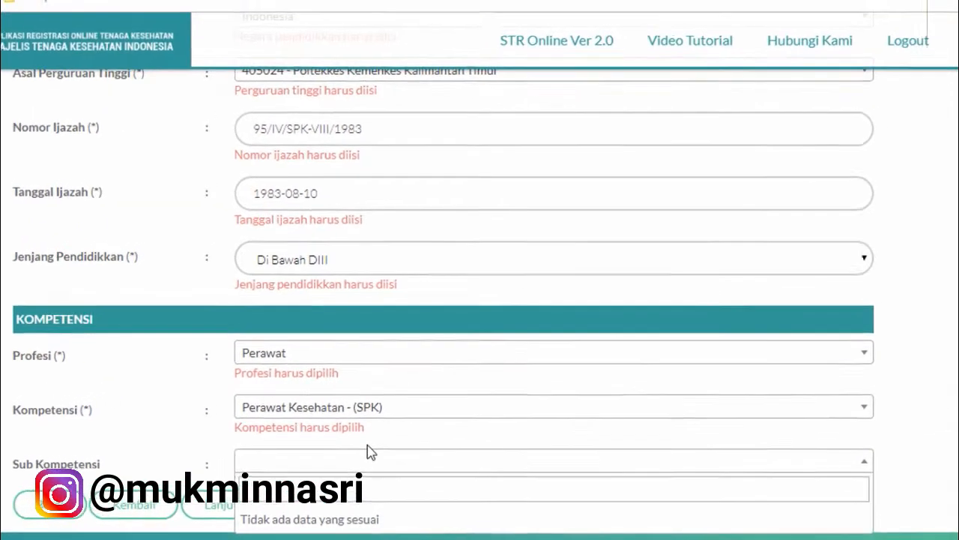
scroll(420, 480, "down", 2)
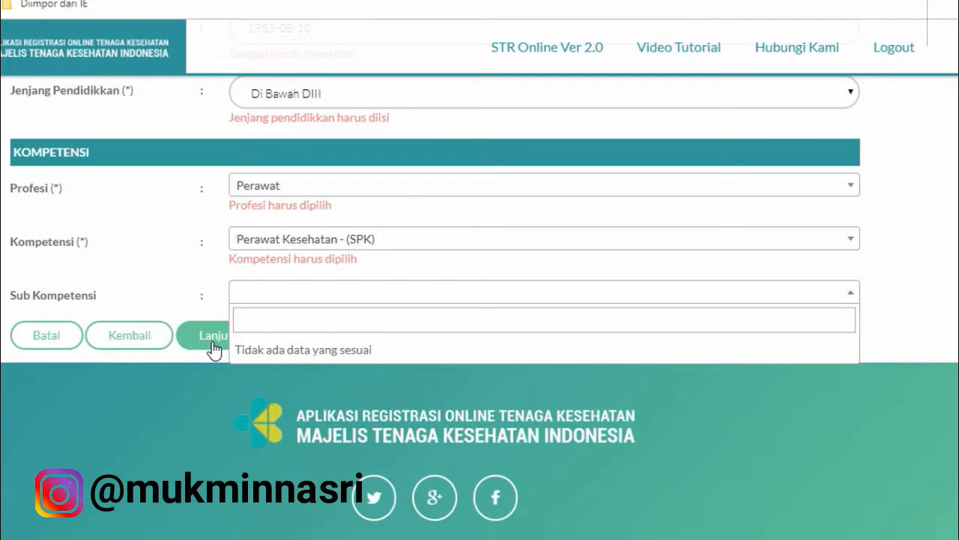
left_click(214, 335)
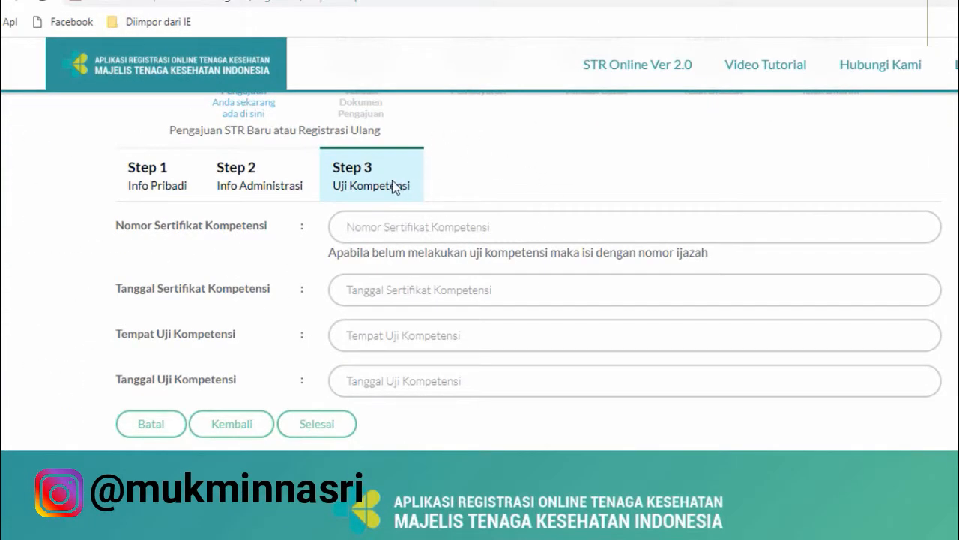
Step: Type the competency certificate number into the Nomor Sertifikat Kompetensi field
left_click(413, 227)
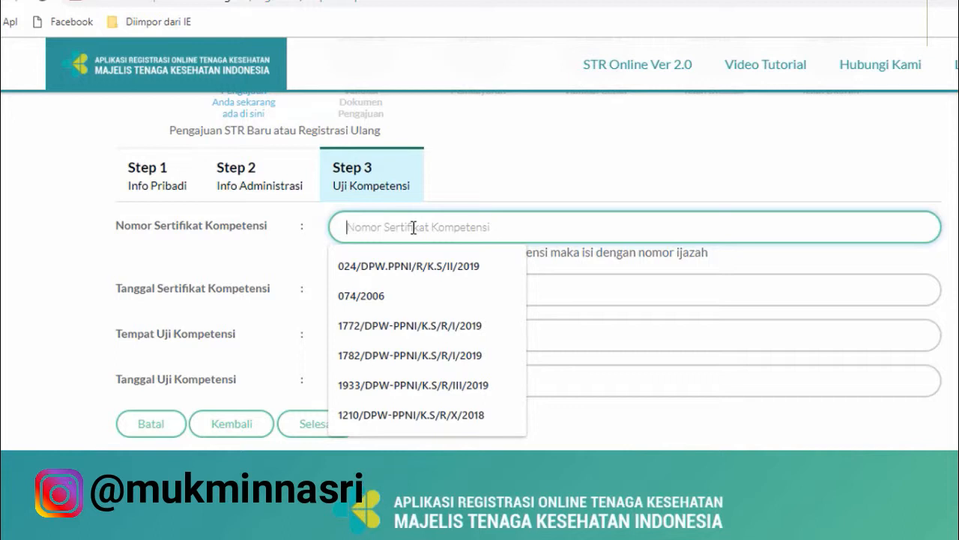
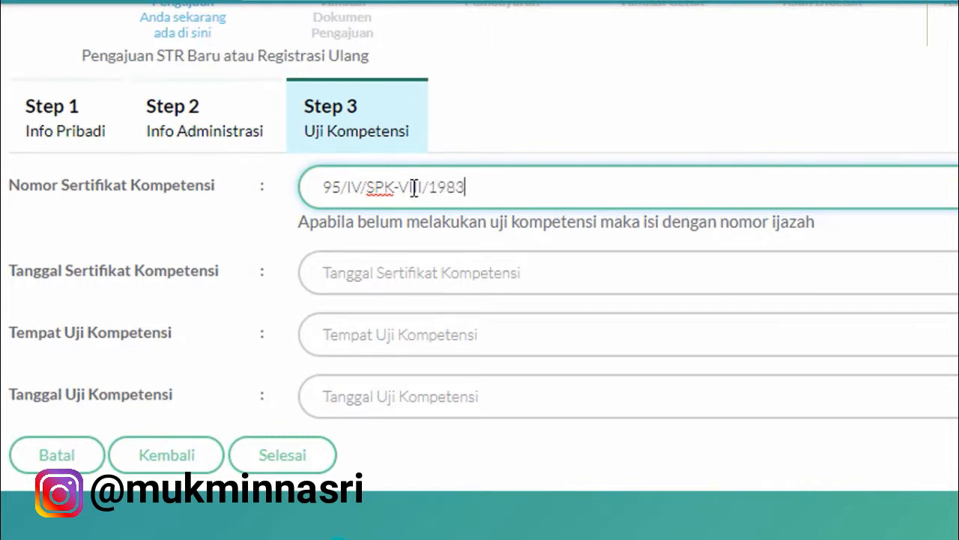
Step: Pick 10 August 1983 in the Tanggal Sertifikat Kompetensi date picker
left_click(470, 271)
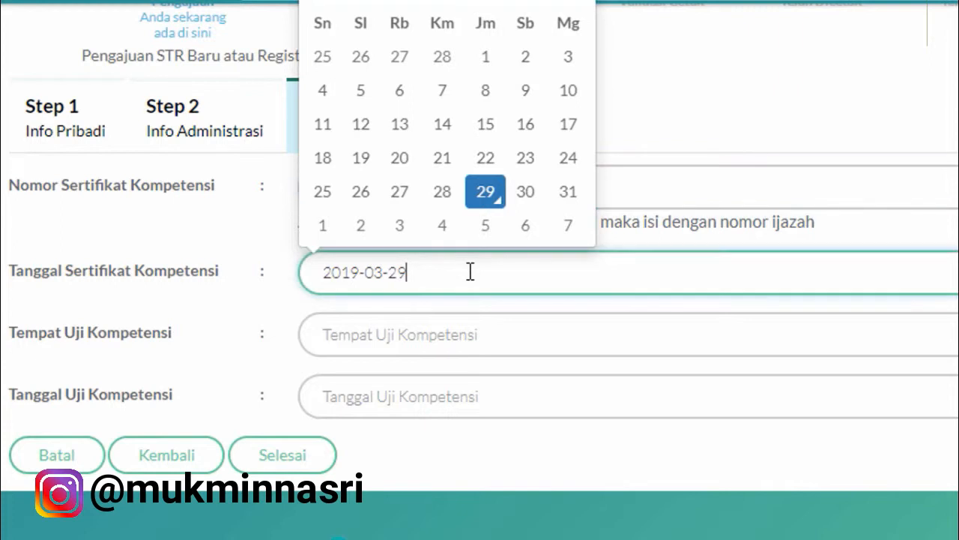
left_click(449, 12)
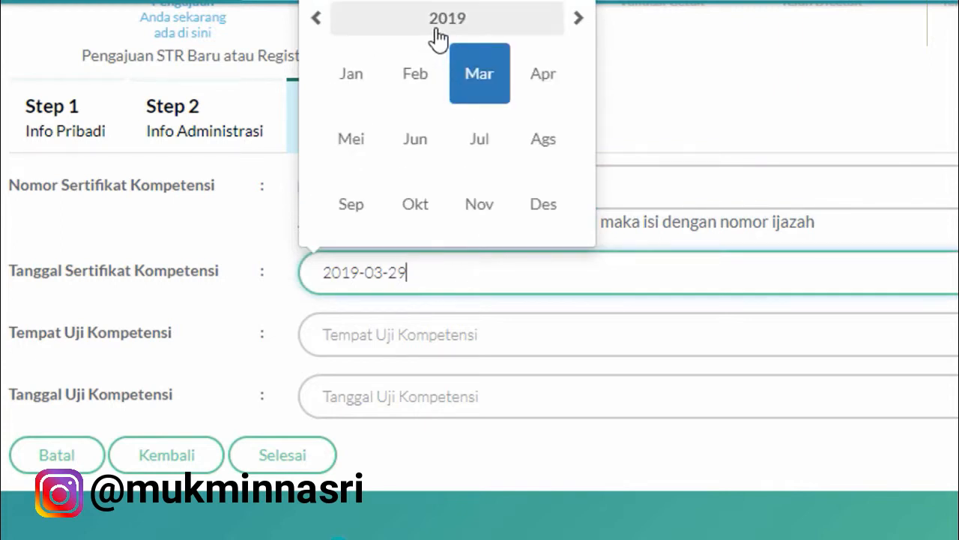
left_click(439, 21)
left_click(324, 25)
left_click(325, 27)
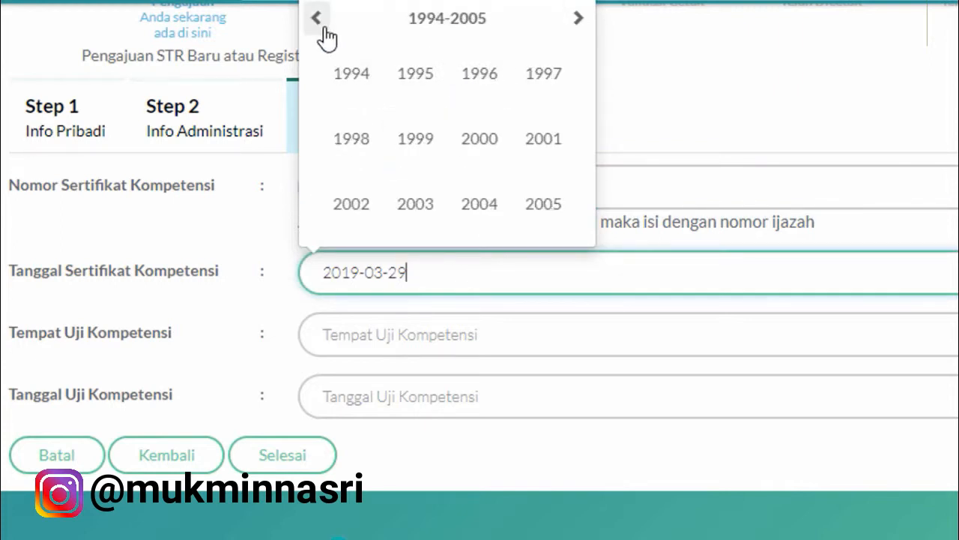
left_click(318, 21)
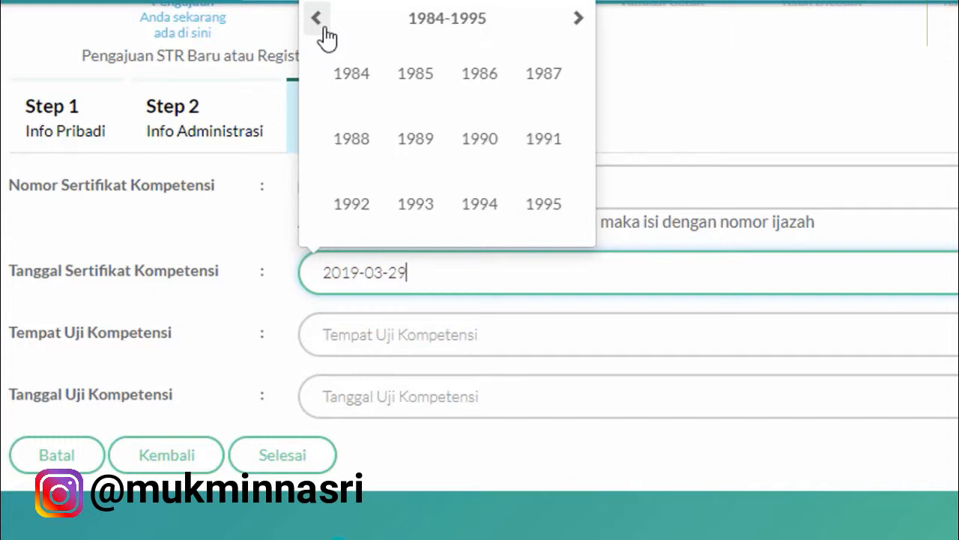
left_click(327, 30)
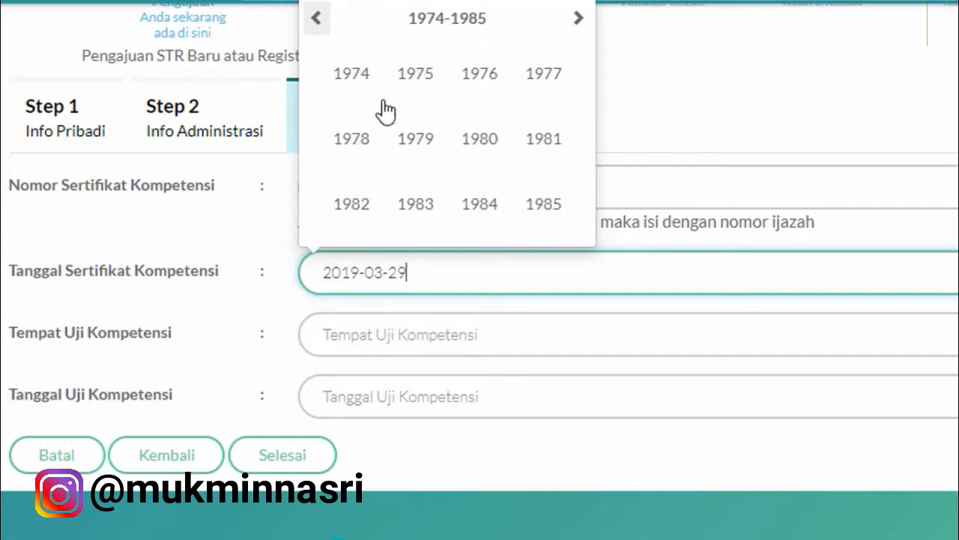
left_click(431, 212)
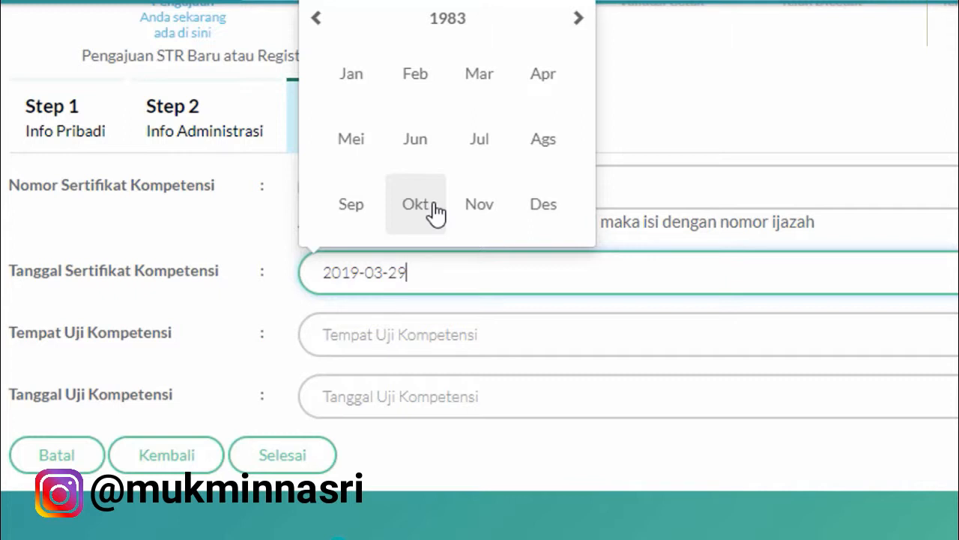
left_click(543, 150)
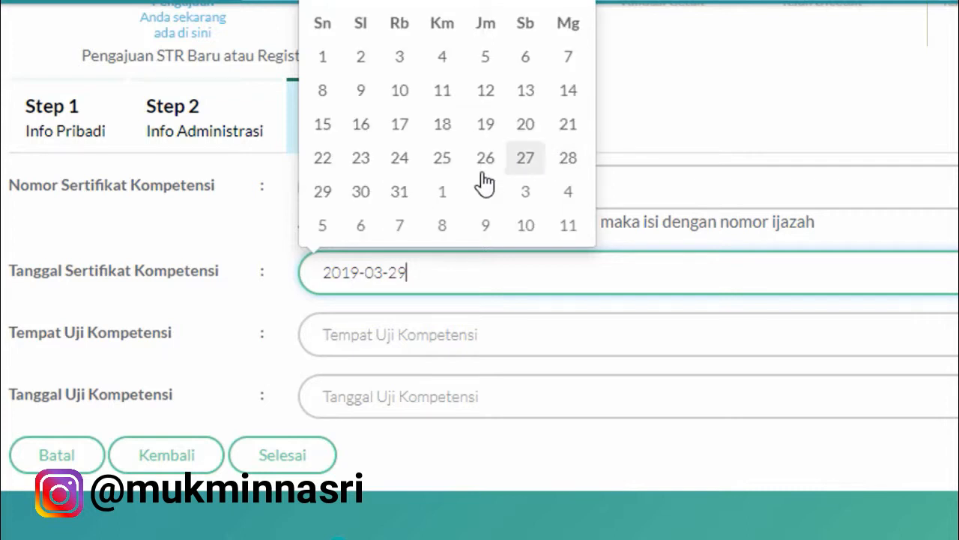
left_click(416, 98)
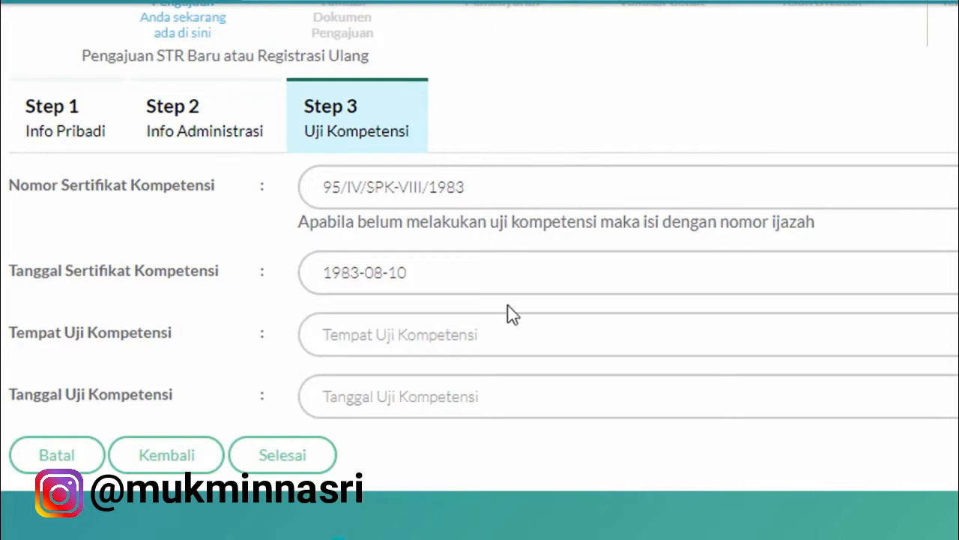
Step: Accept the samarinda suggestion for Tempat Uji Kompetensi and pick 10 August 1983 as Tanggal Uji Kompetensi
left_click(480, 338)
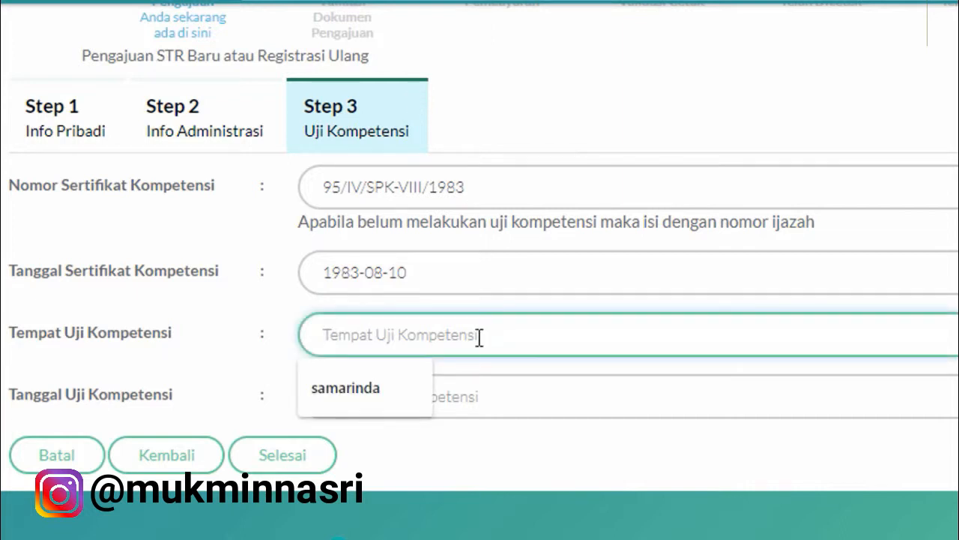
left_click(370, 388)
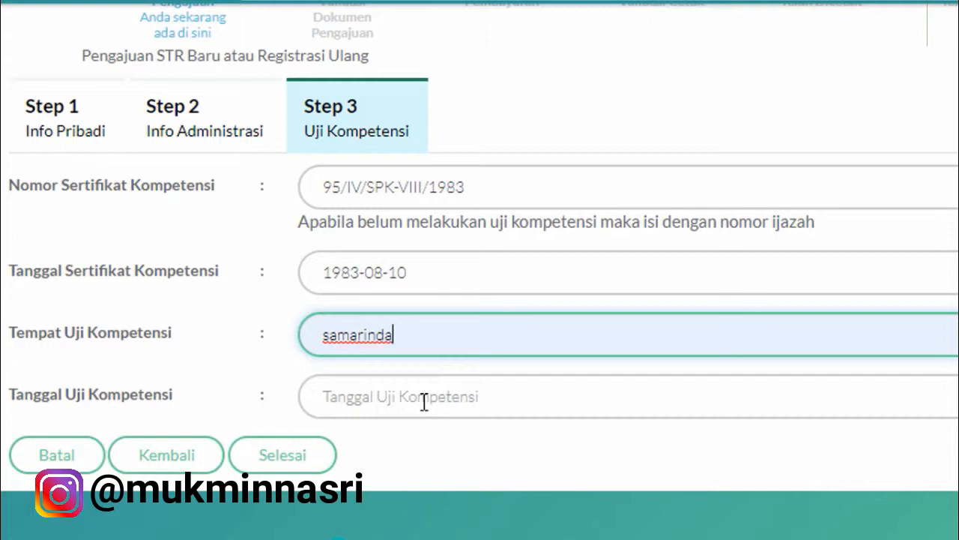
left_click(424, 403)
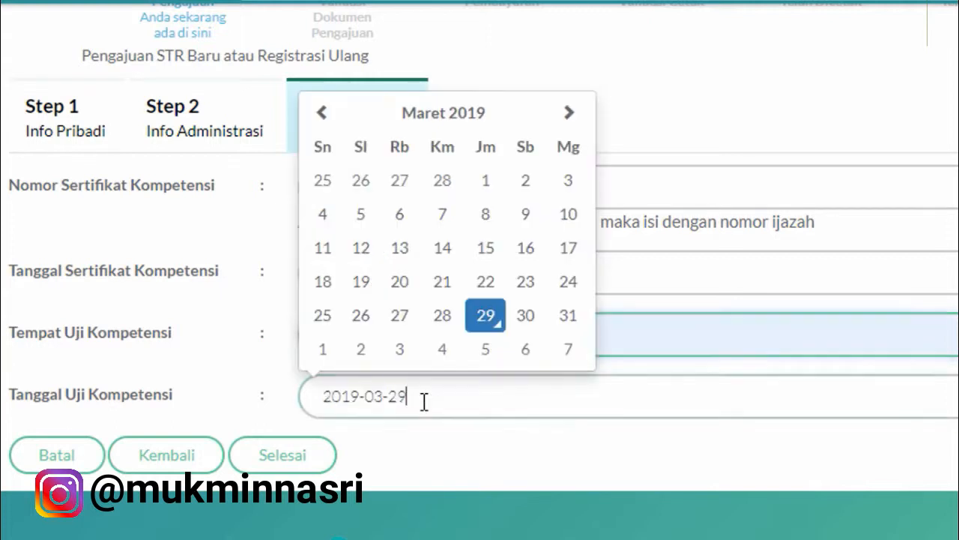
left_click(441, 114)
left_click(450, 144)
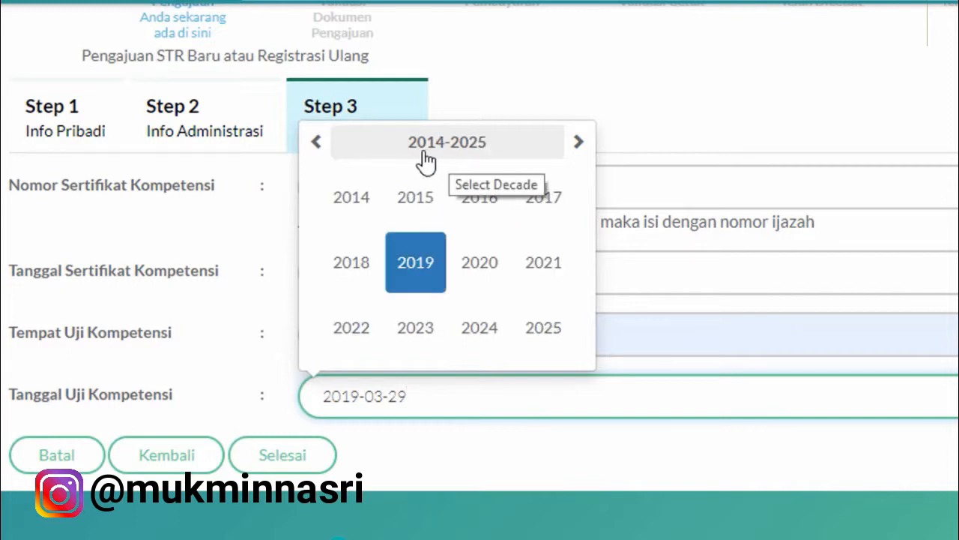
left_click(315, 146)
left_click(316, 144)
left_click(315, 144)
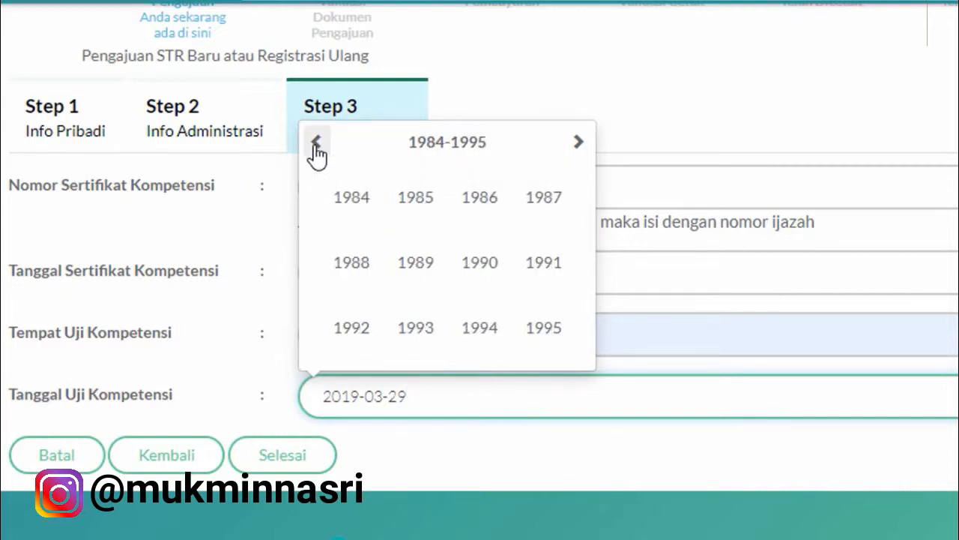
left_click(316, 144)
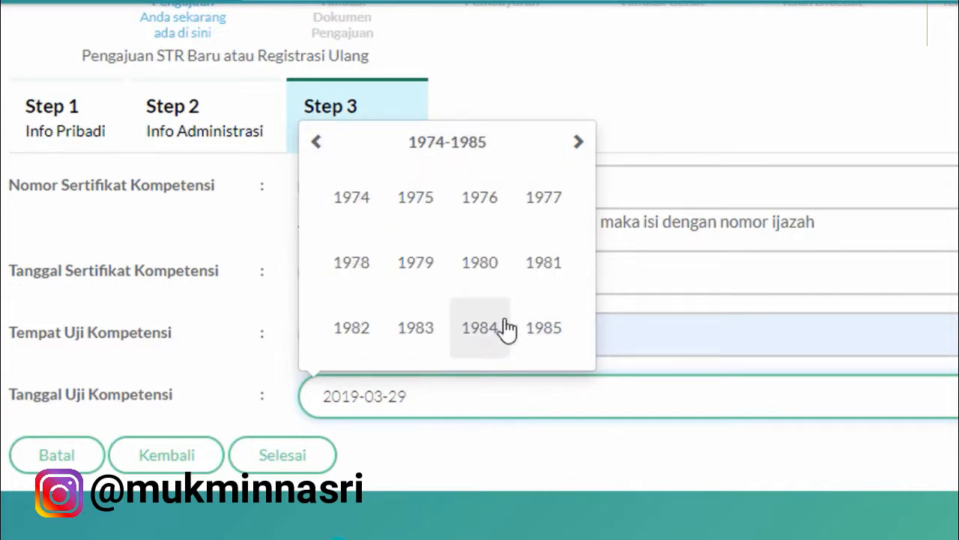
left_click(415, 330)
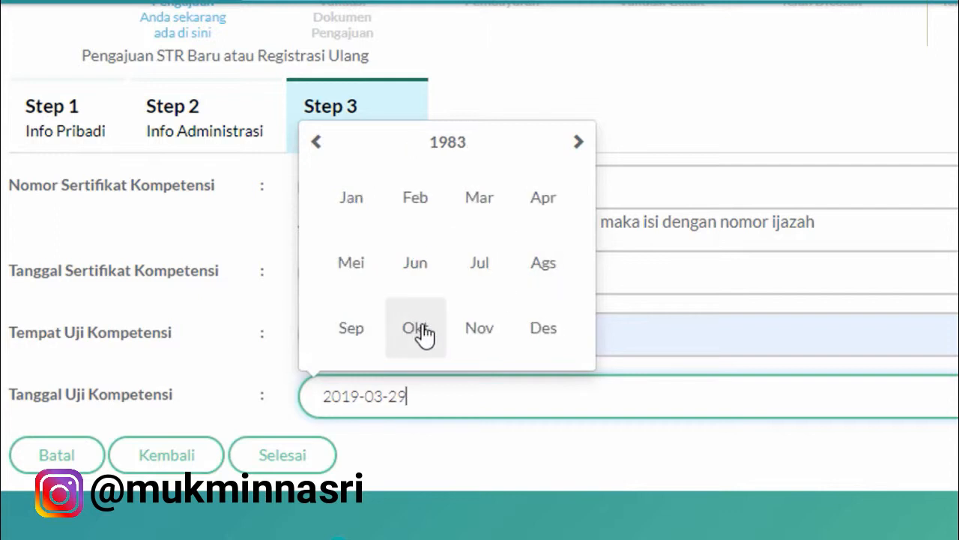
left_click(535, 278)
left_click(401, 215)
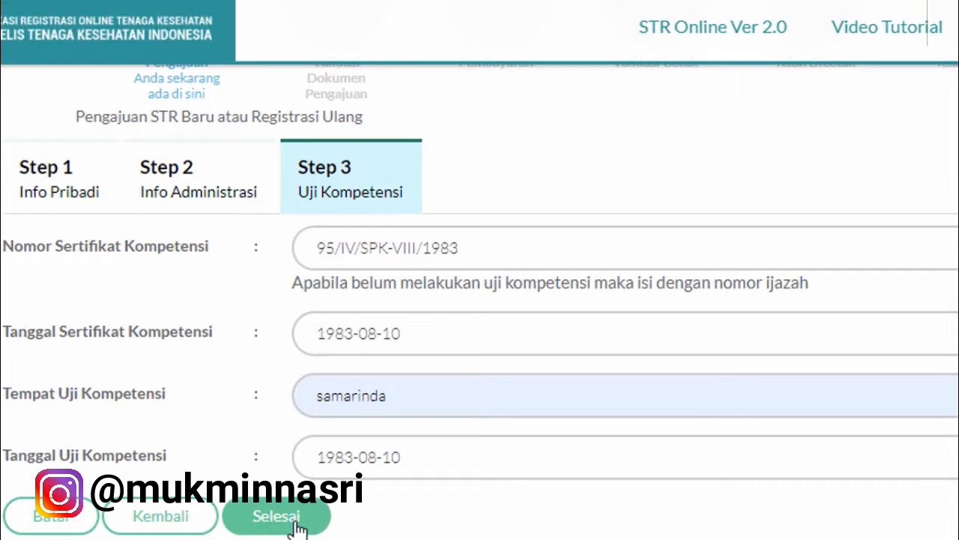
Step: Finish with Selesai and tick 'Dengan ini saya menyatakan data saya sudah benar' in Informed Consent
left_click(297, 524)
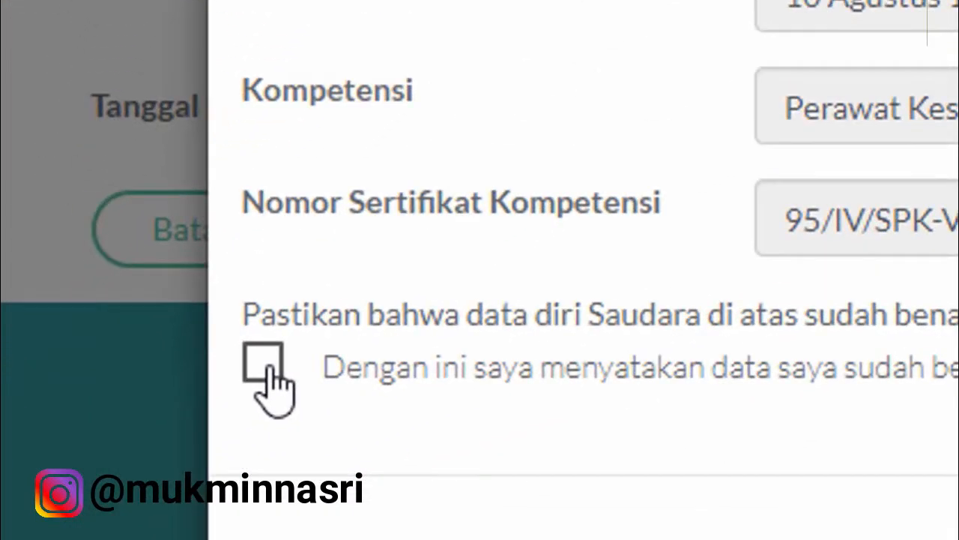
left_click(266, 368)
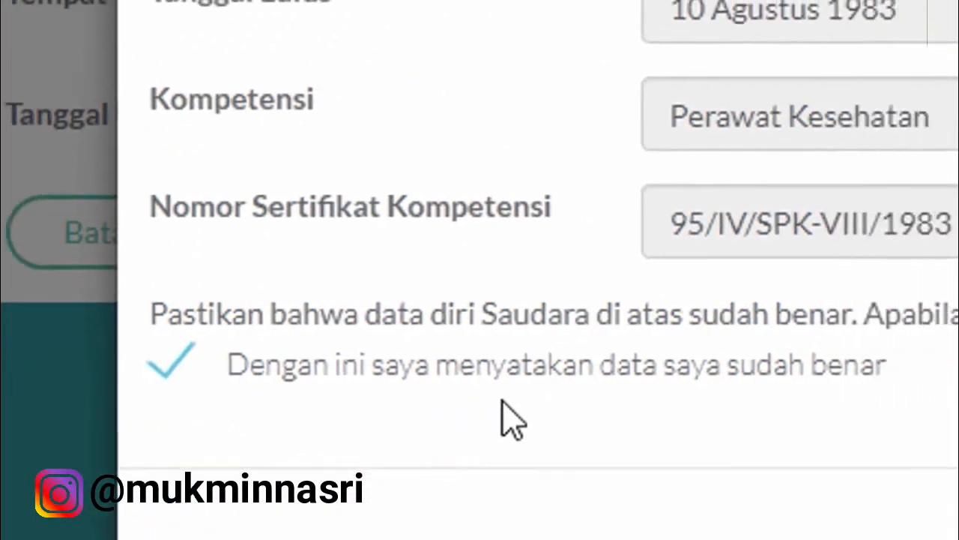